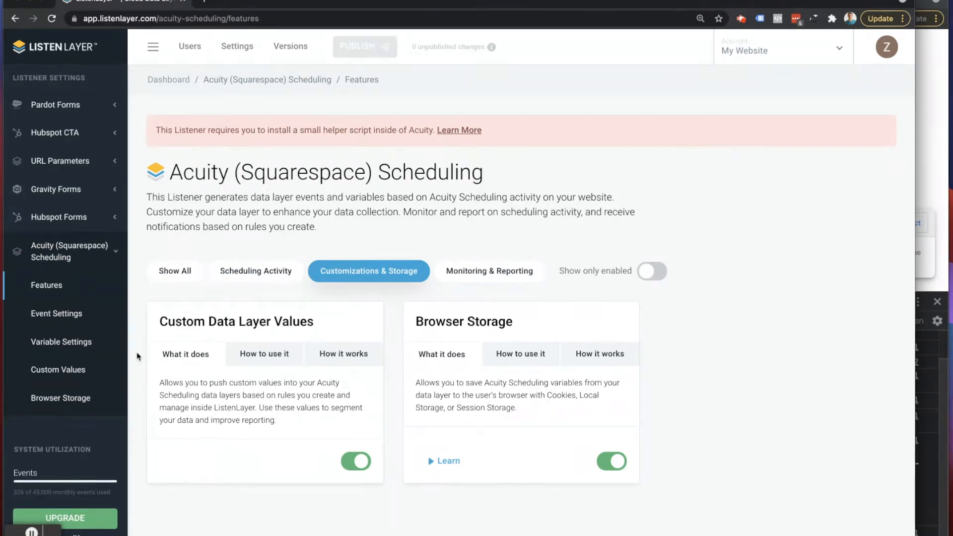
# Step: Open the Acuity Scheduling custom value rules, then check the appointment confirmation on the demo booking page
pyautogui.click(58, 369)
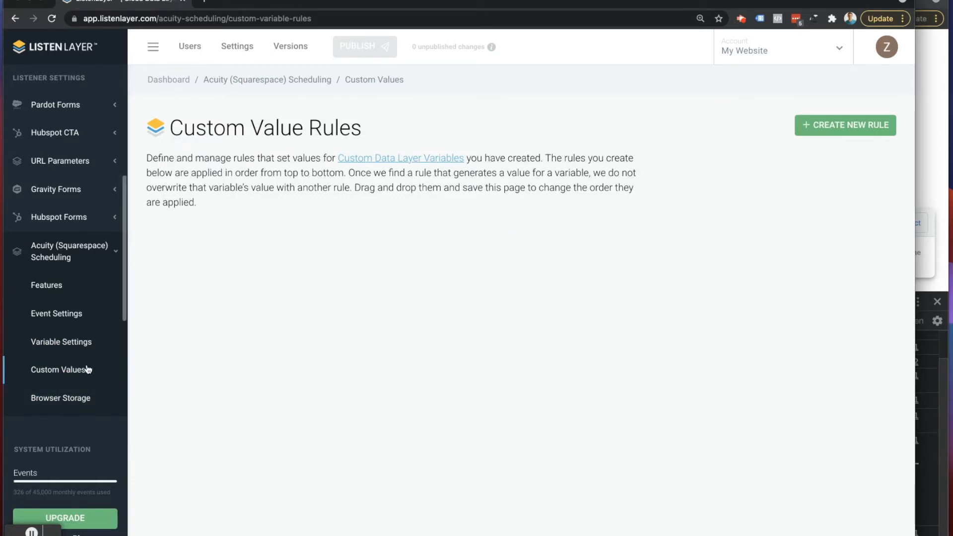
pyautogui.scroll(-1, 82, 357)
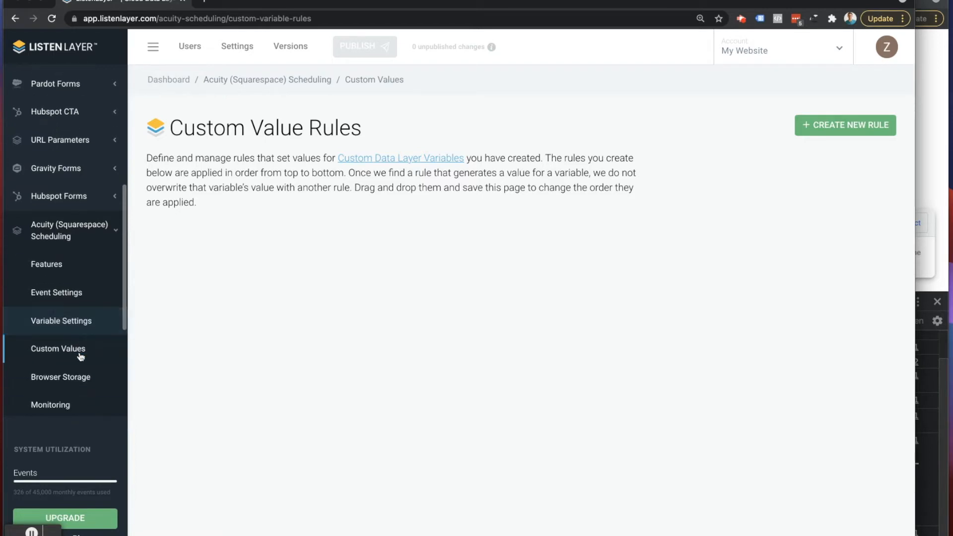
pyautogui.click(939, 157)
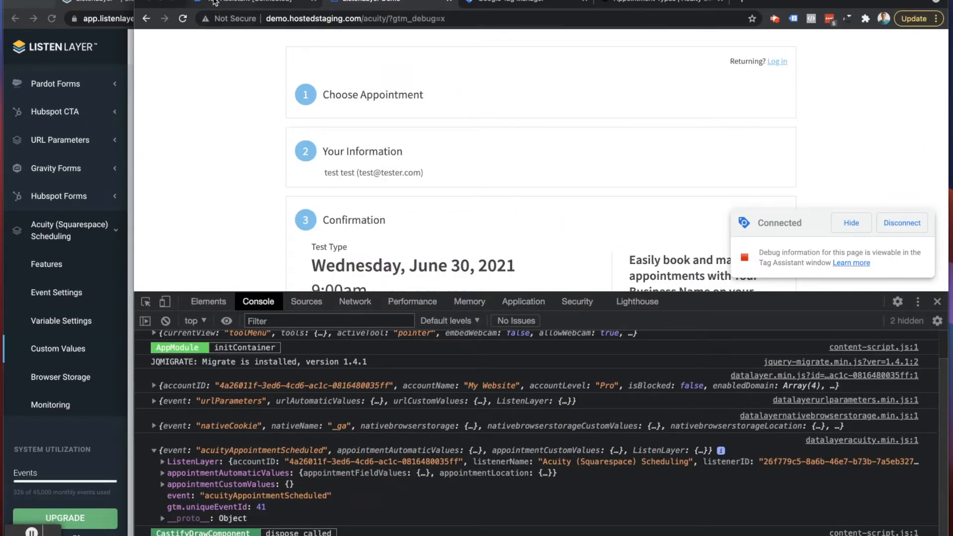
pyautogui.scroll(2, 443, 140)
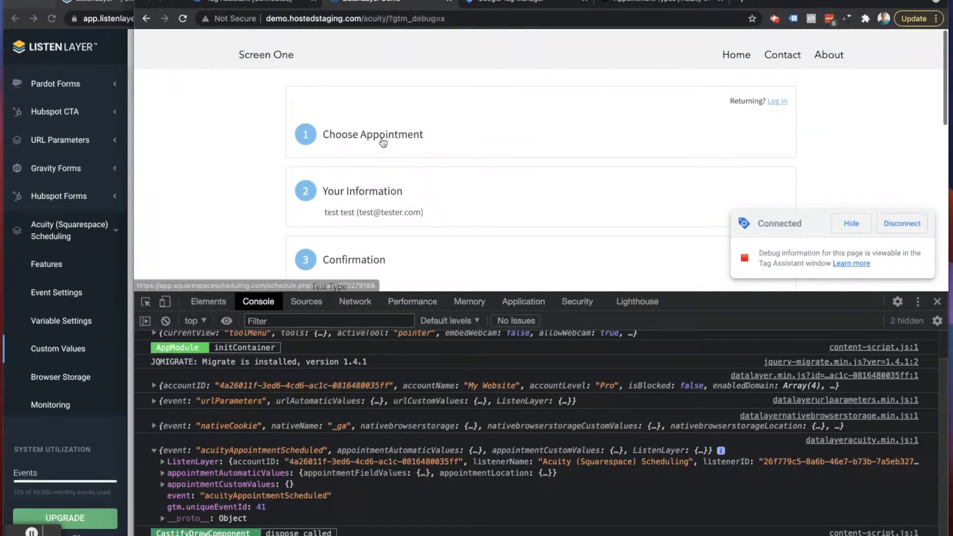
pyautogui.scroll(-5, 611, 173)
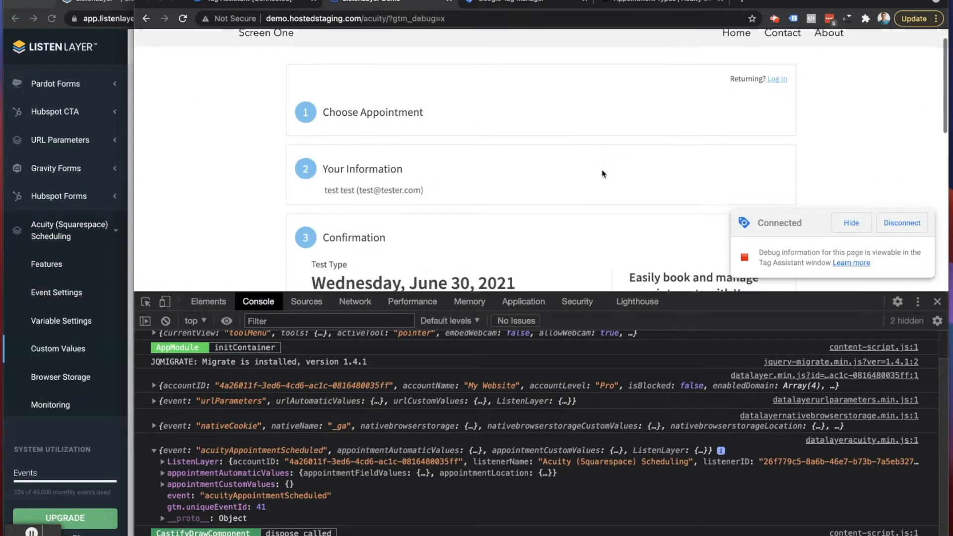
pyautogui.scroll(1, 602, 173)
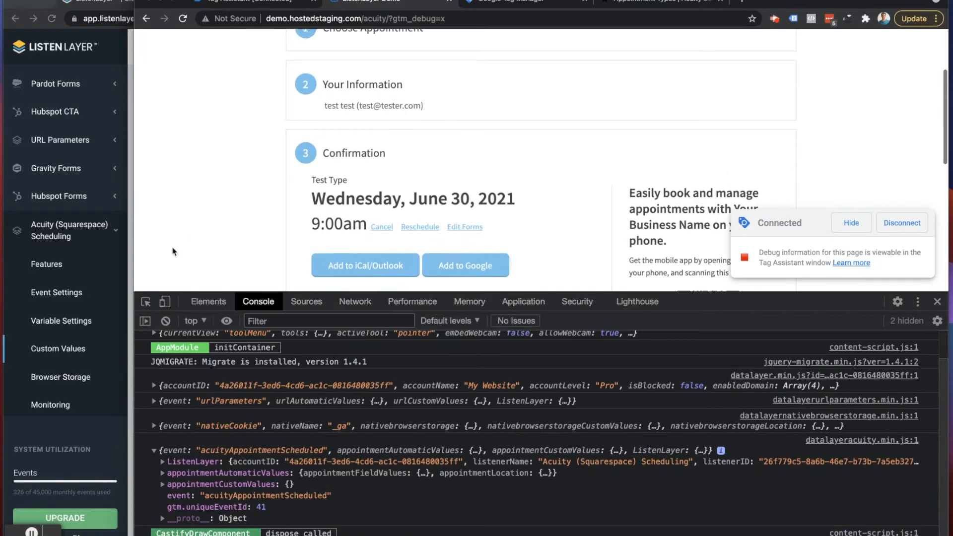
# Step: Return to ListenLayer and review the account's full list of global Custom Data Layer Variables
pyautogui.click(113, 278)
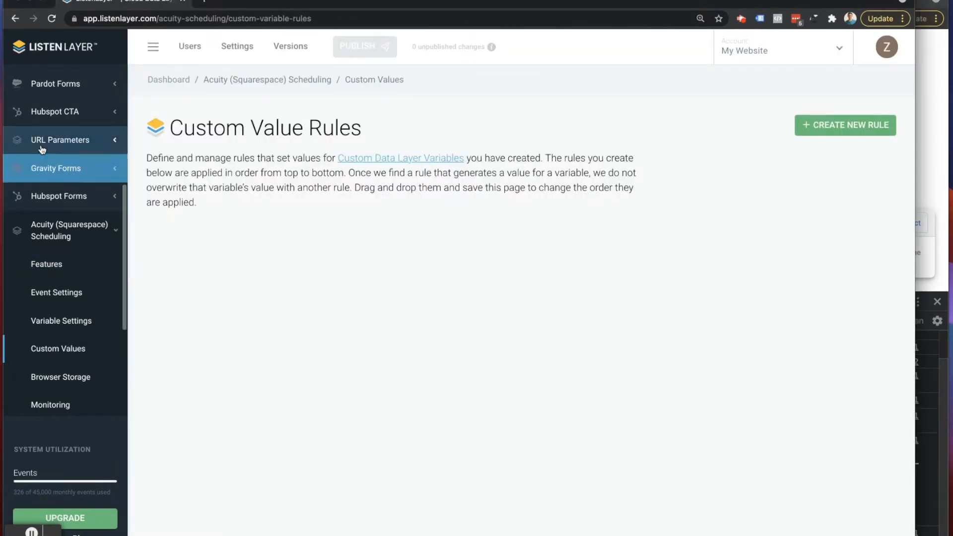
pyautogui.scroll(5, 39, 168)
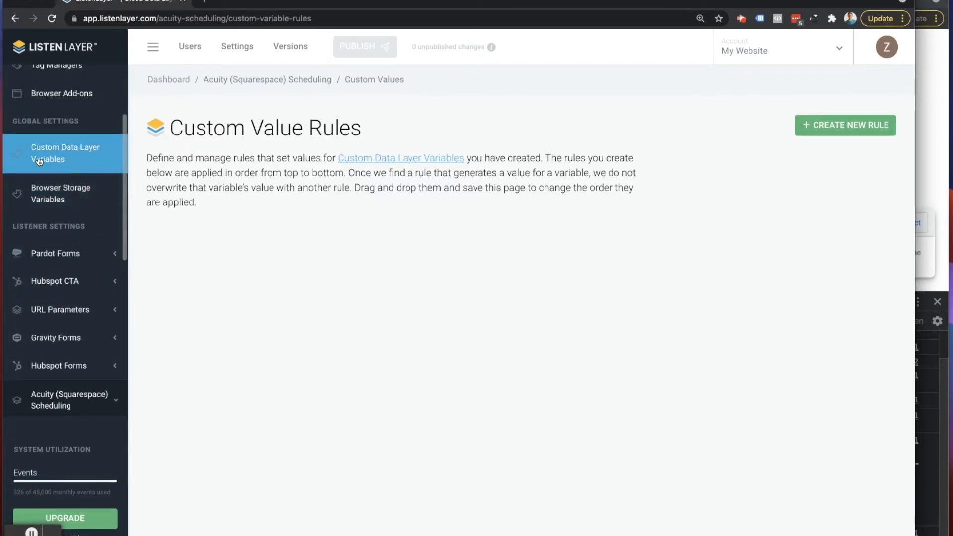
pyautogui.click(43, 152)
pyautogui.scroll(-5, 406, 287)
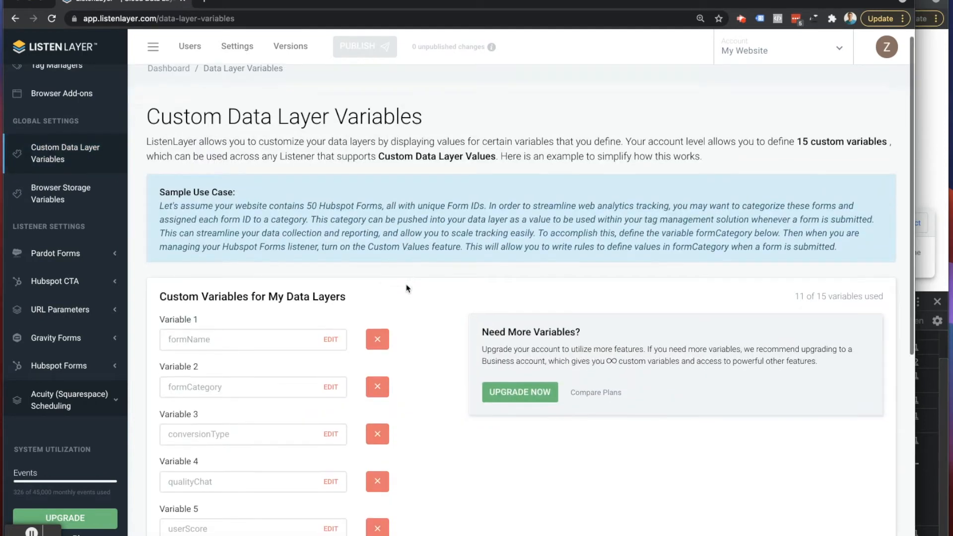
pyautogui.scroll(-3, 406, 288)
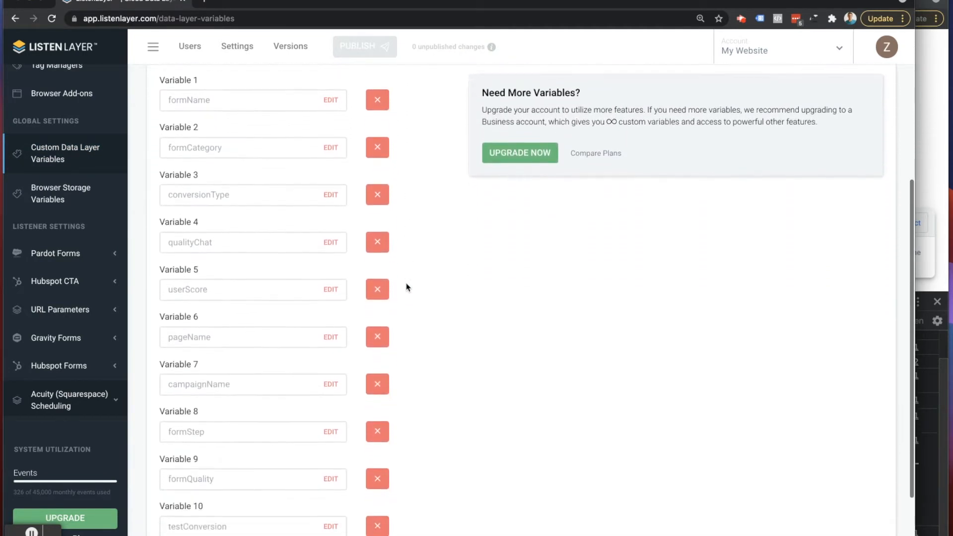
pyautogui.scroll(-3, 406, 288)
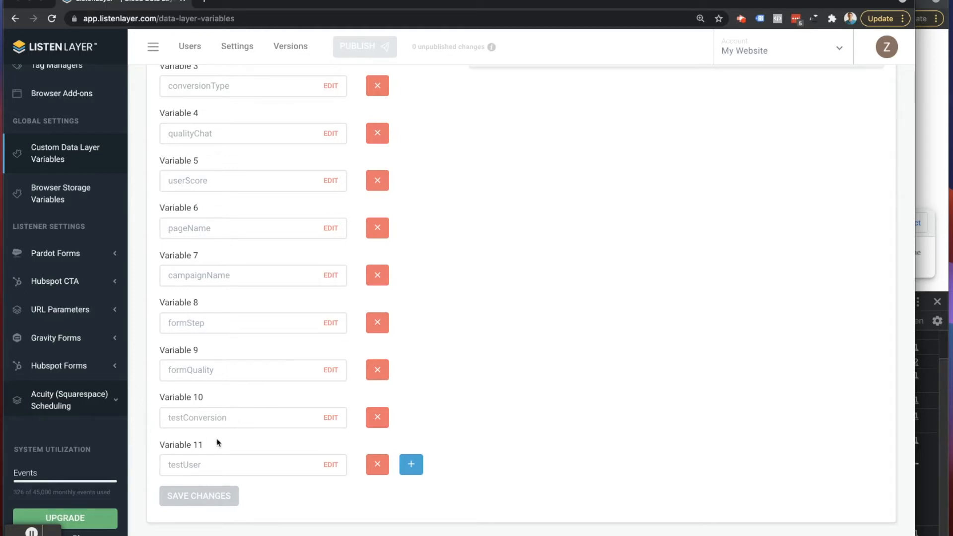
pyautogui.click(411, 464)
pyautogui.scroll(-2, 347, 437)
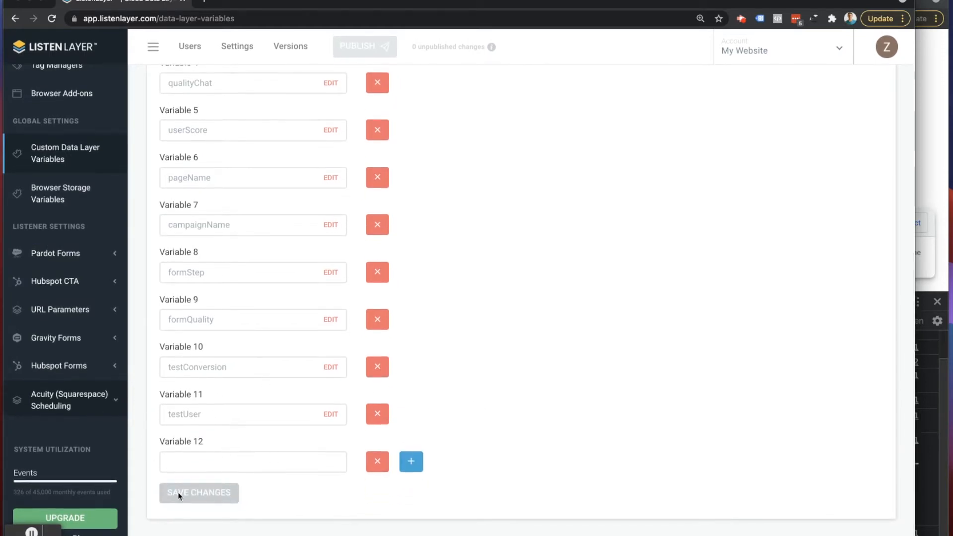
pyautogui.click(377, 462)
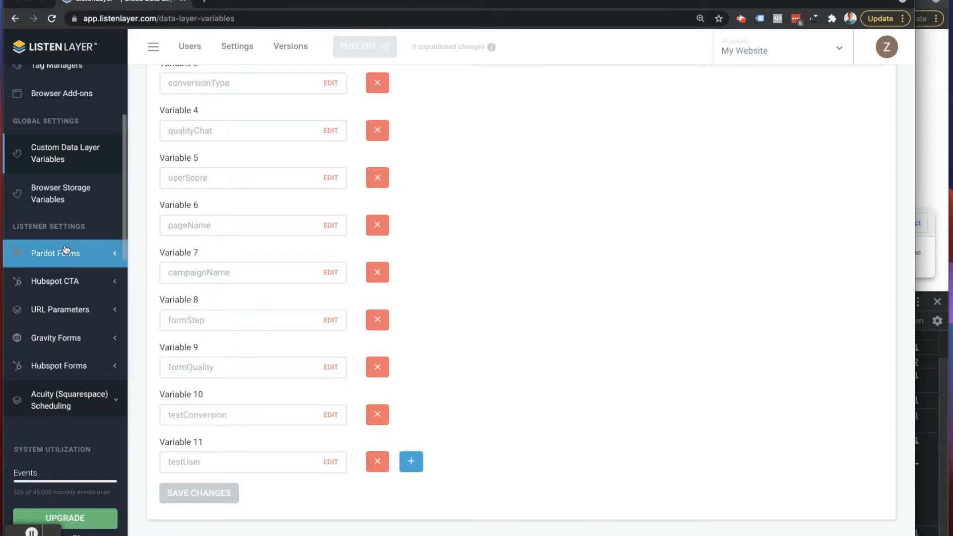
# Step: Create a new custom value rule of the Simple Rule type for the Acuity (Squarespace) Scheduling listener
pyautogui.scroll(-2, 65, 263)
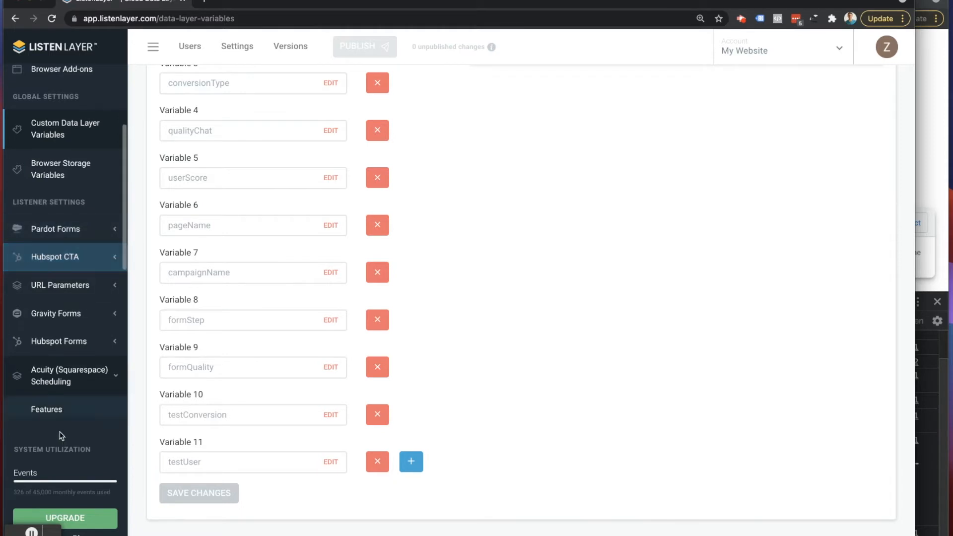
pyautogui.scroll(-8, 69, 311)
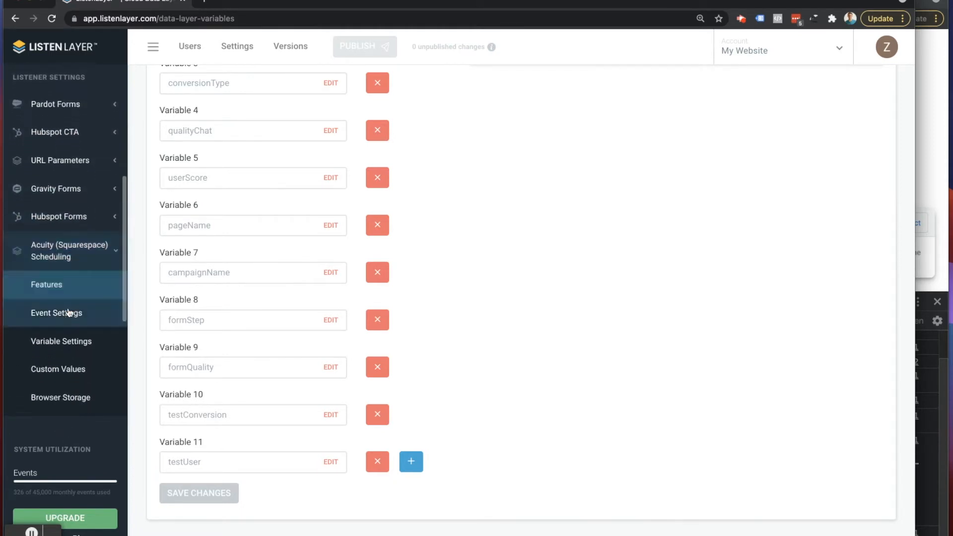
pyautogui.click(69, 312)
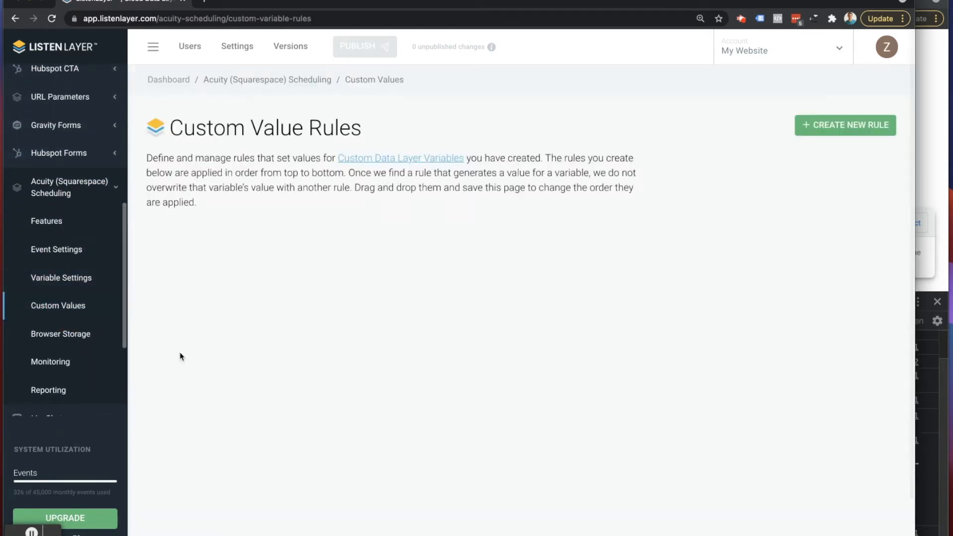
pyautogui.click(835, 126)
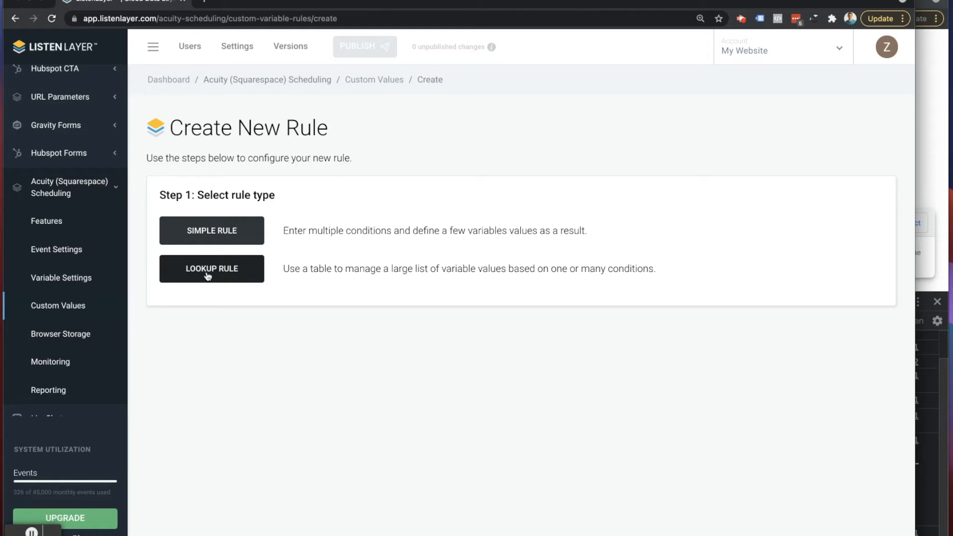
pyautogui.click(206, 231)
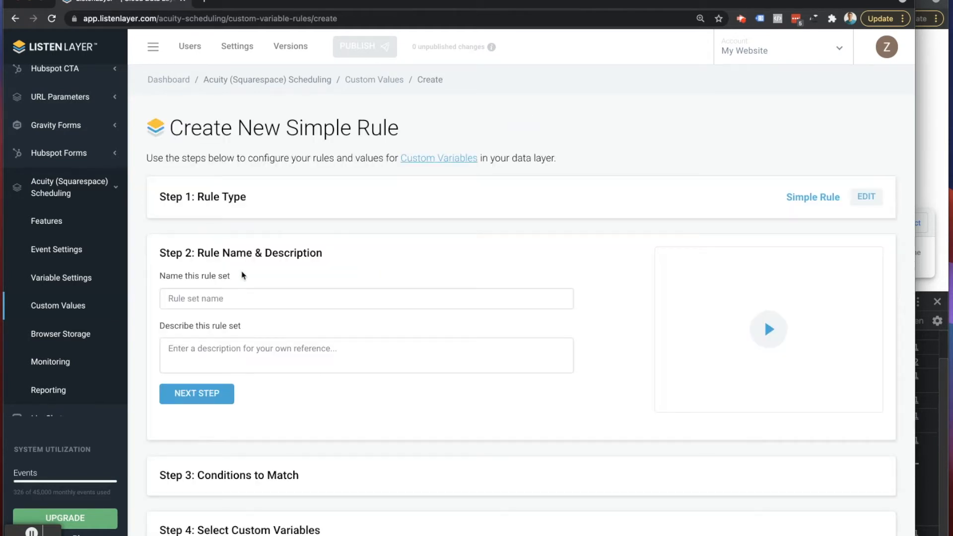
# Step: Name the rule set "Identify Test Acuity Appointments", proceed to its match conditions, and keep Variable as the condition type
pyautogui.scroll(-1, 538, 252)
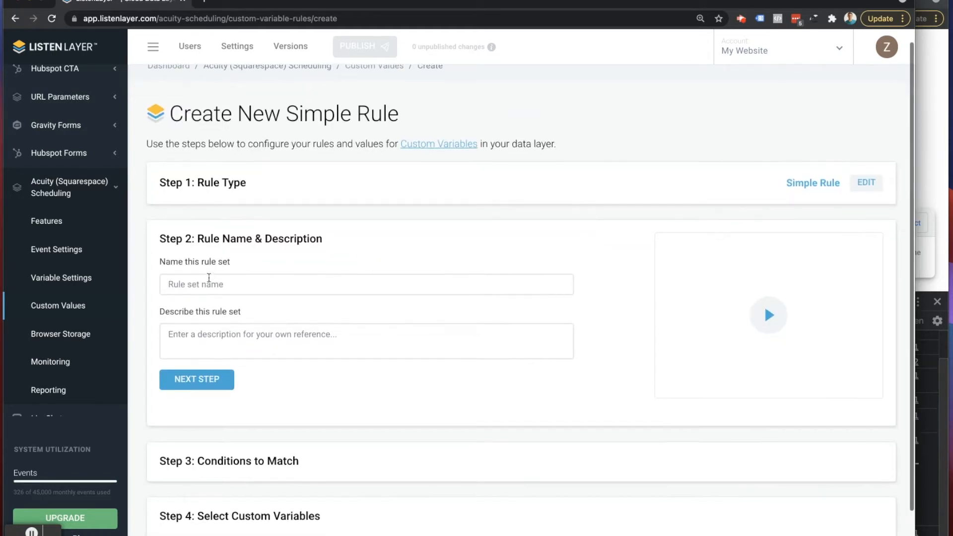
pyautogui.click(208, 278)
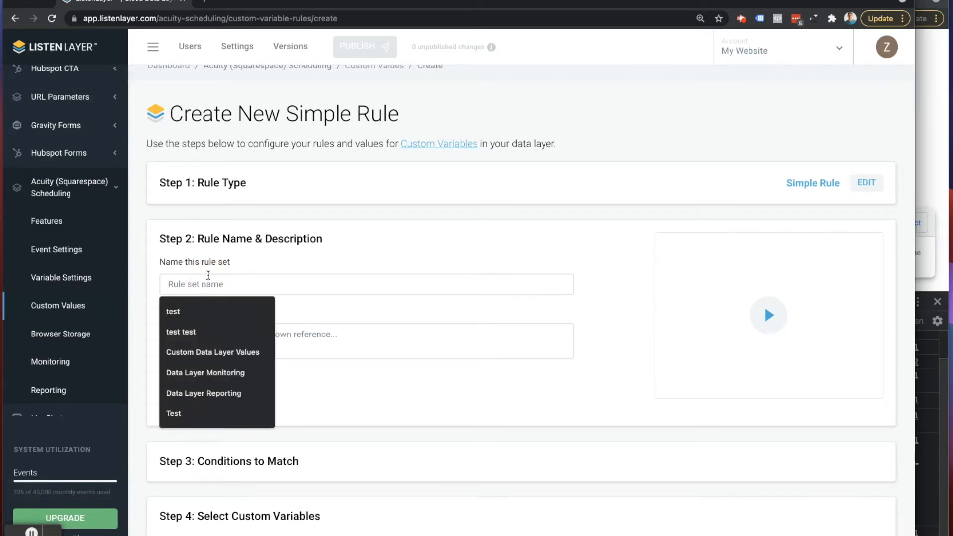
pyautogui.write('Identify Tes')
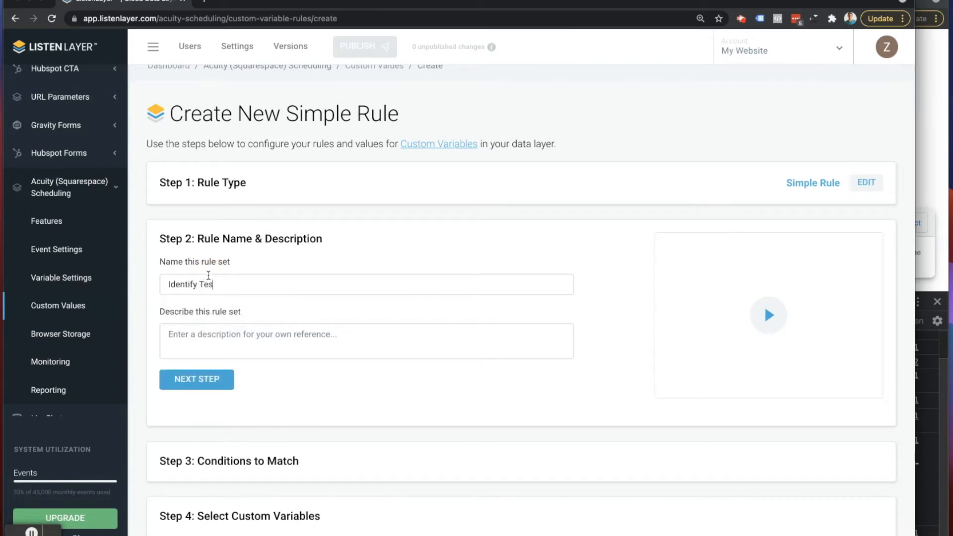
pyautogui.write('t Acuity Appointments')
pyautogui.click(196, 380)
pyautogui.scroll(-1, 245, 351)
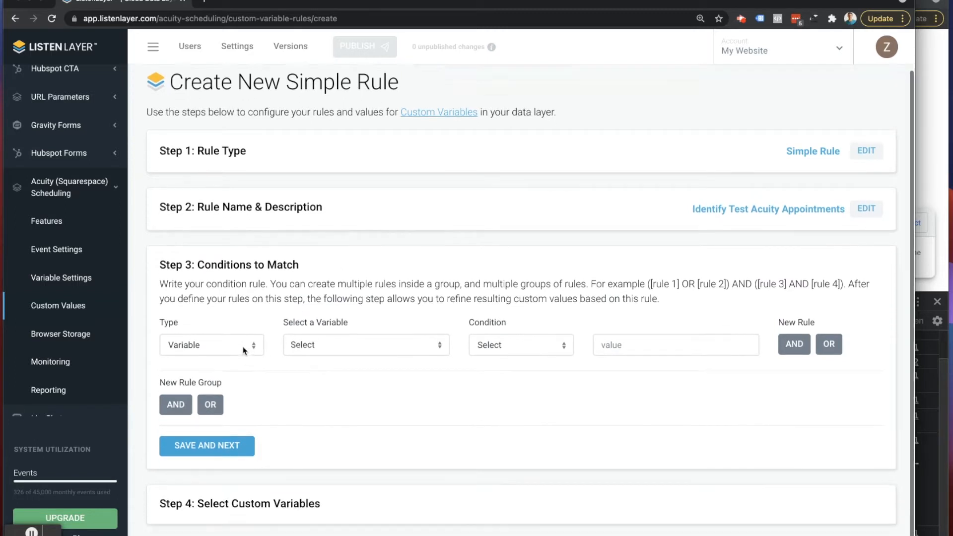
pyautogui.click(230, 320)
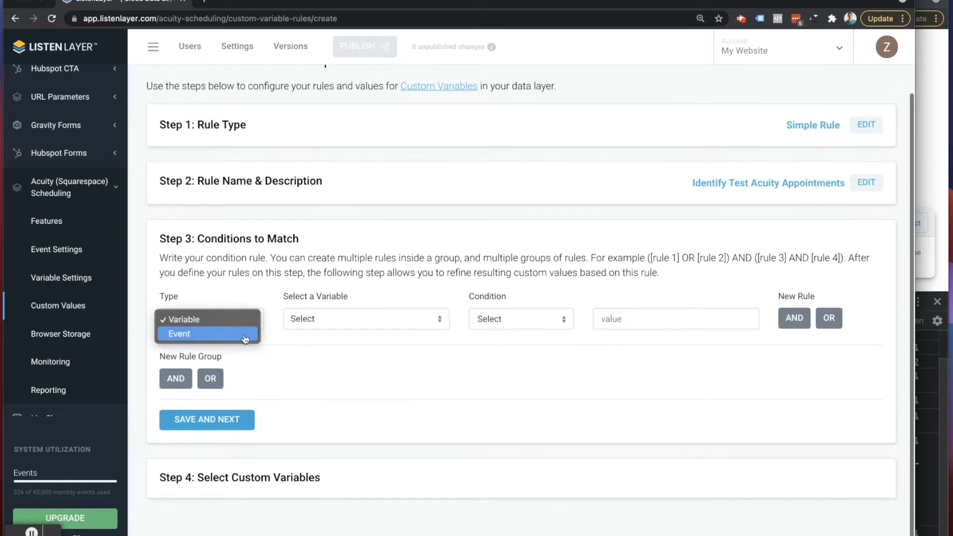
pyautogui.click(227, 321)
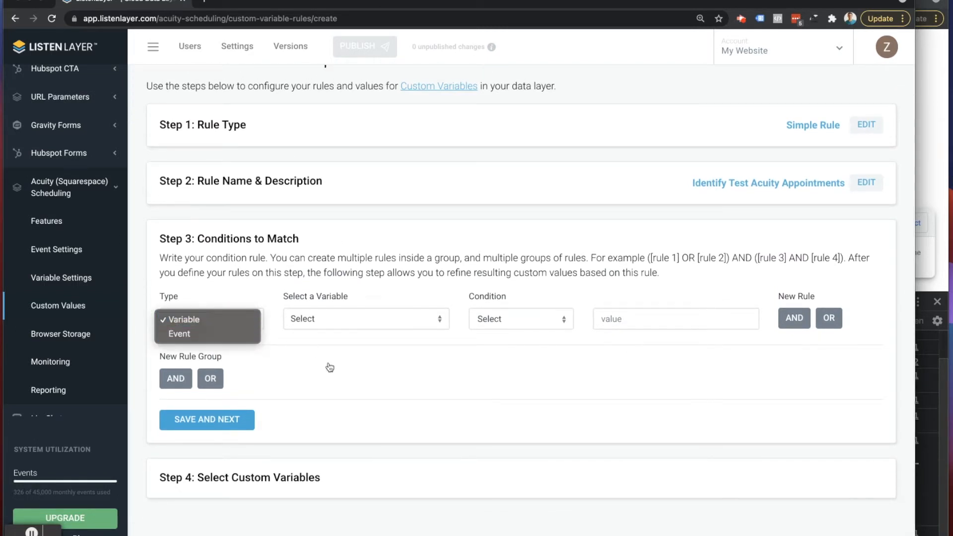
# Step: Switch to Tag Assistant and examine the email field in the acuityAppointmentScheduled event's data layer push
pyautogui.click(929, 67)
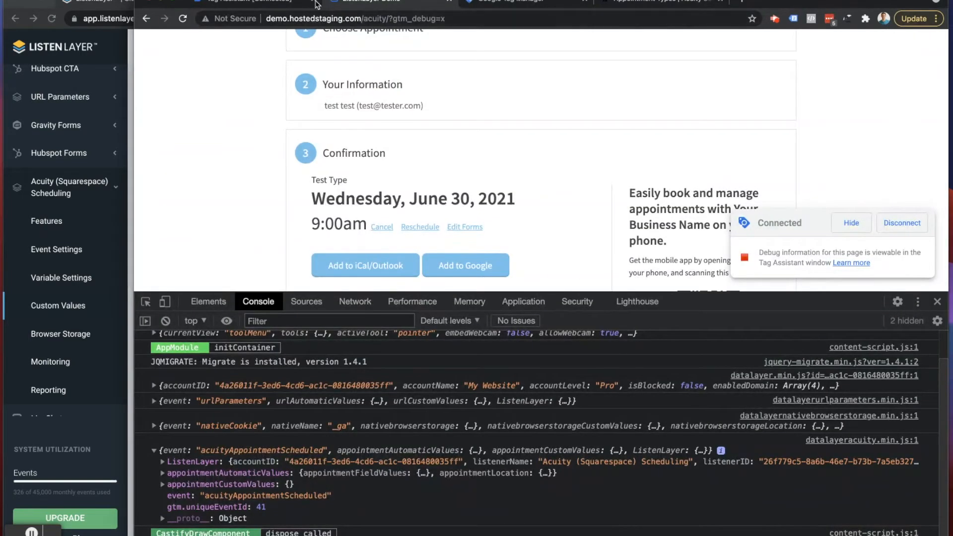
pyautogui.click(243, 4)
pyautogui.scroll(2, 409, 223)
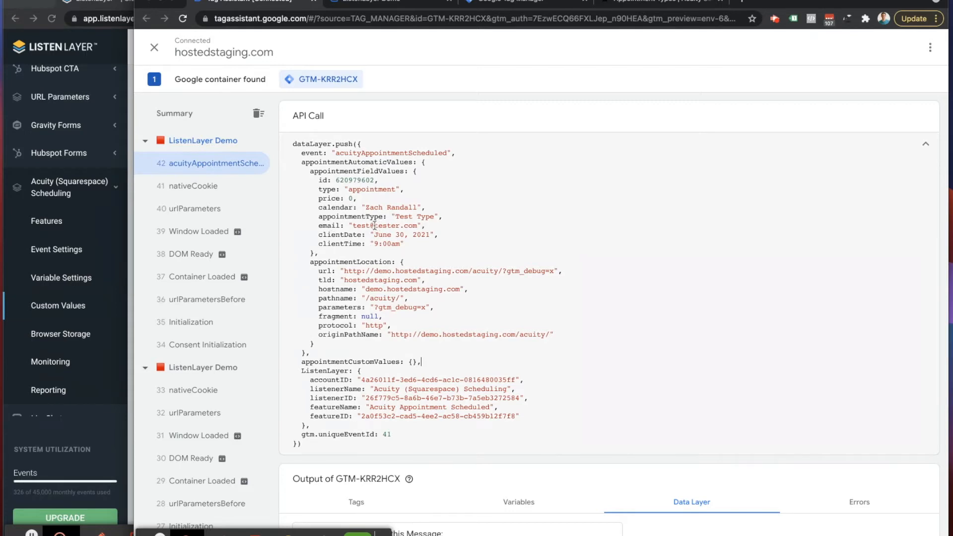
pyautogui.moveTo(375, 226); pyautogui.dragTo(393, 225)
# Step: In the demo page's console, expand appointmentFieldValues under the event's appointmentAutomaticValues and copy the property path of email
pyautogui.click(397, 3)
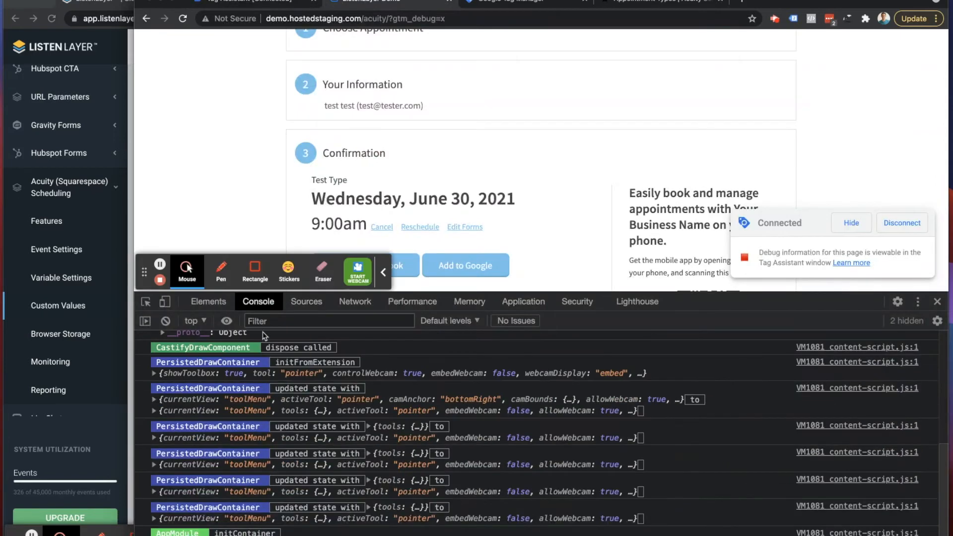
pyautogui.scroll(5, 241, 499)
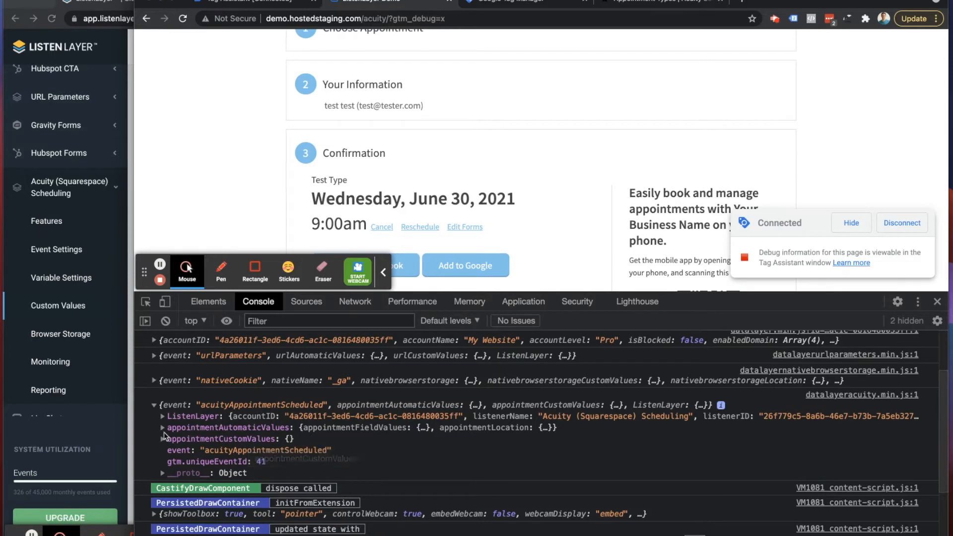
pyautogui.click(162, 428)
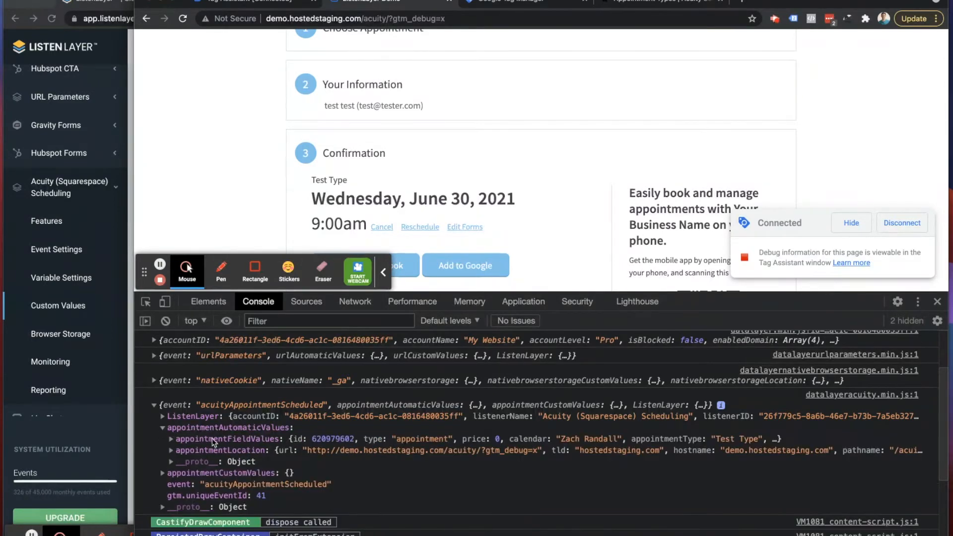
pyautogui.click(172, 439)
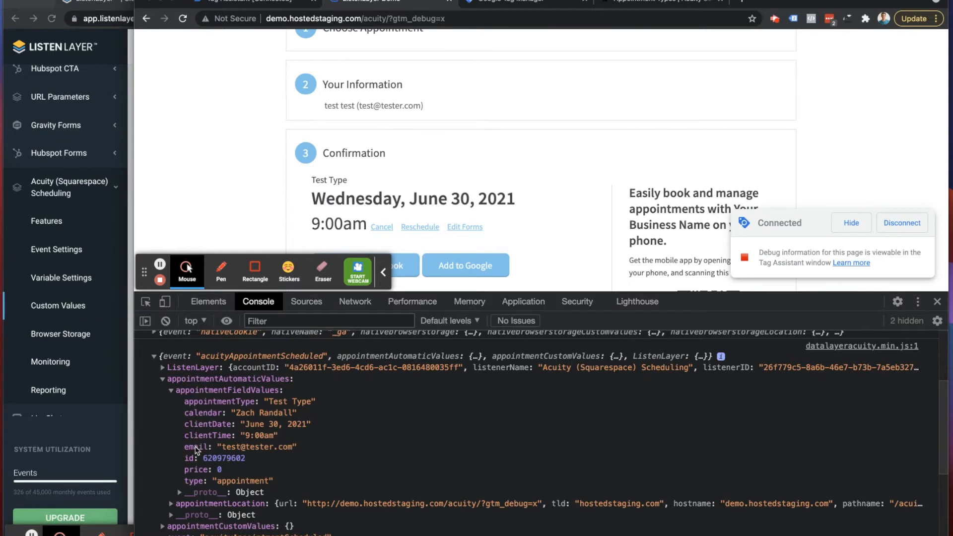
pyautogui.rightClick(196, 450)
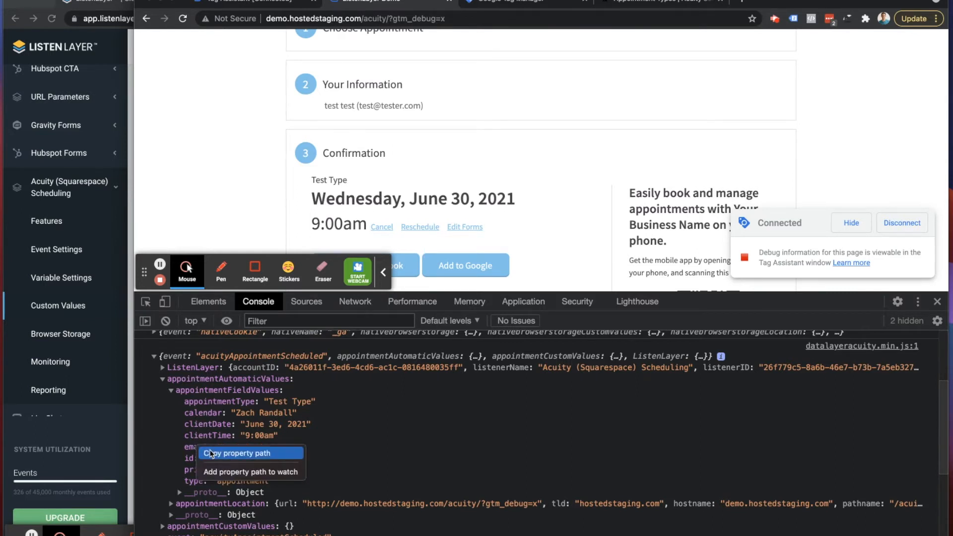
pyautogui.click(210, 453)
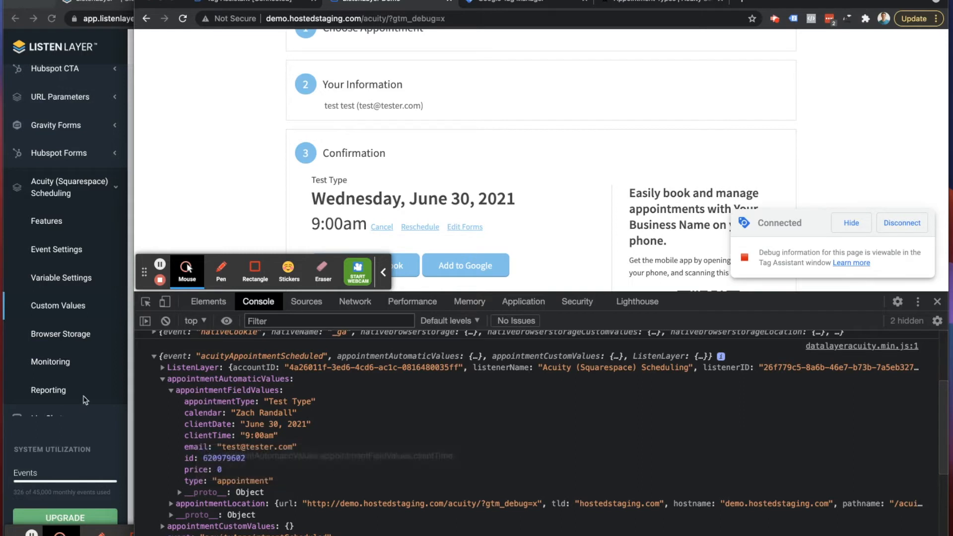
# Step: Return to the ListenLayer rule and bring up the Acuity Scheduling Variable Settings in a separate browser tab
pyautogui.click(53, 306)
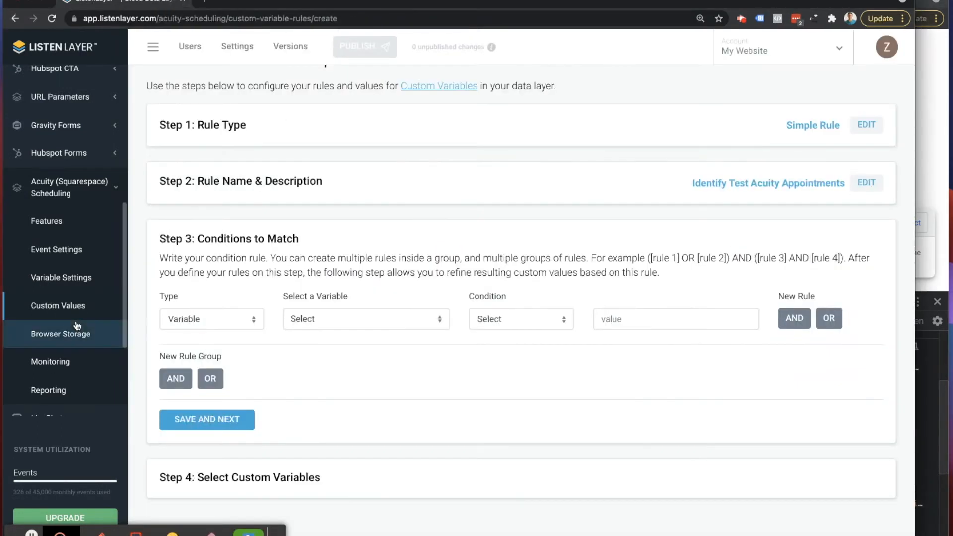
pyautogui.rightClick(64, 281)
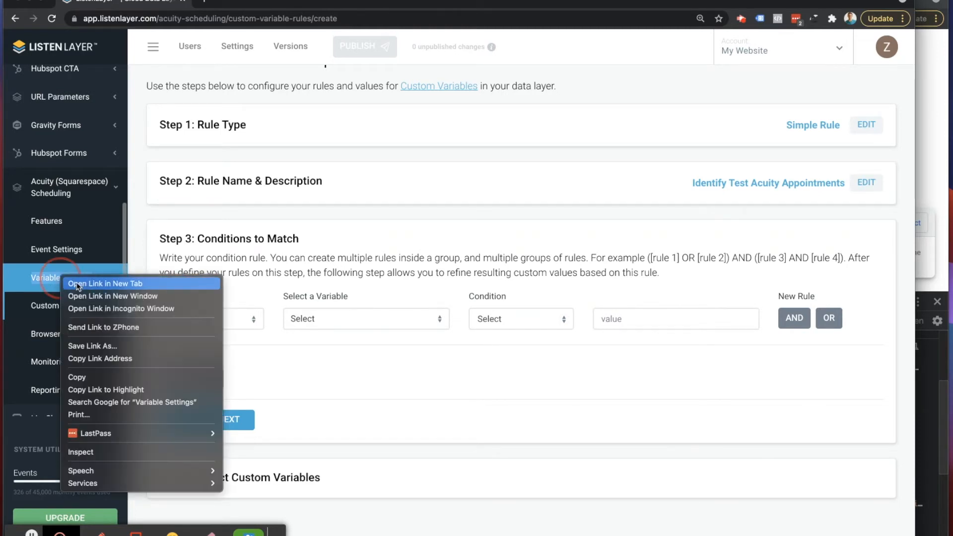
pyautogui.click(77, 289)
pyautogui.click(243, 3)
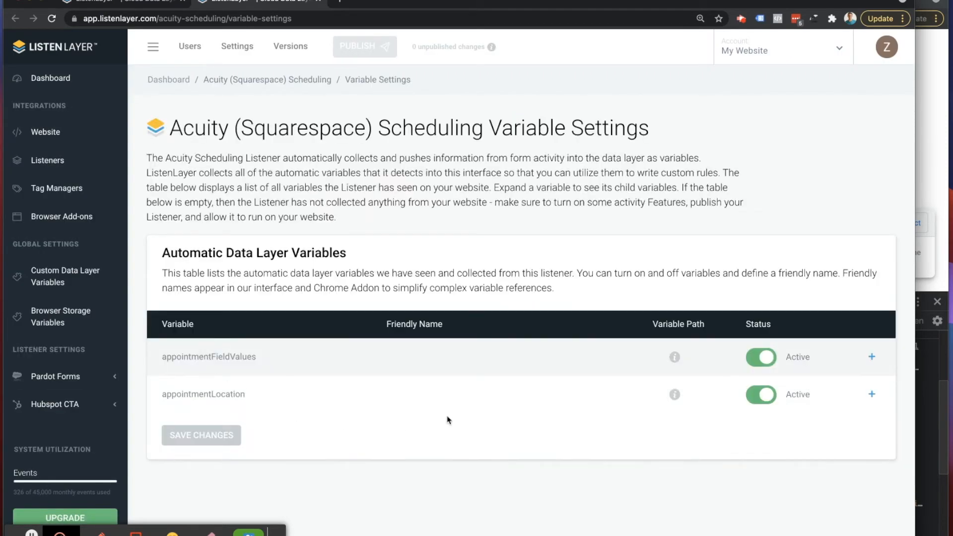
# Step: Expand appointmentFieldValues in the automatic data layer variables, then reveal the variable path of email and highlight its text
pyautogui.scroll(-5, 74, 365)
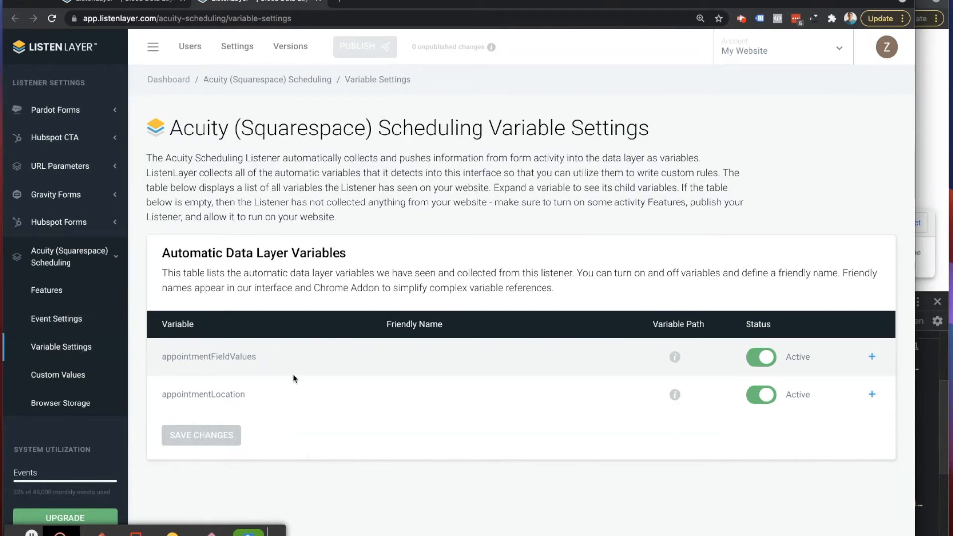
pyautogui.click(872, 356)
pyautogui.scroll(-1, 395, 358)
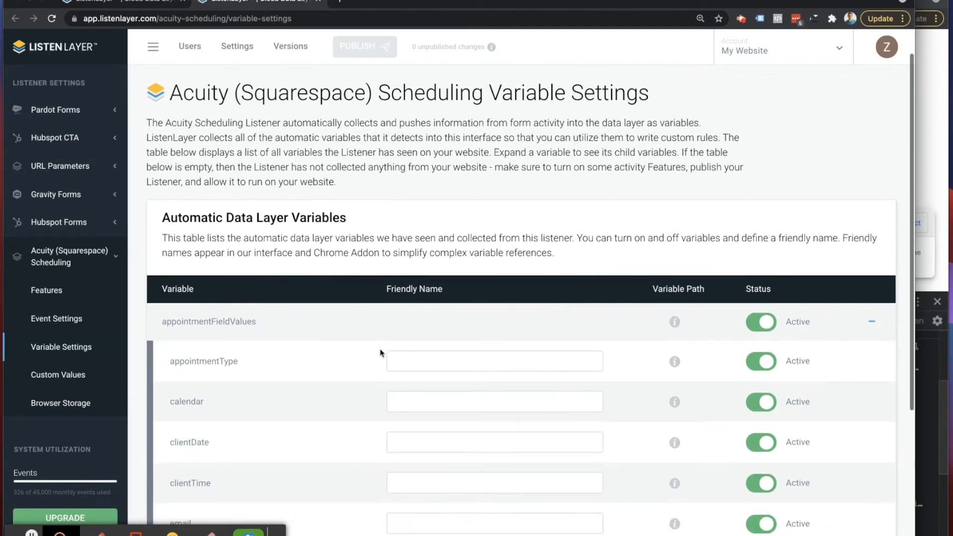
pyautogui.scroll(-4, 247, 330)
pyautogui.scroll(-2, 246, 330)
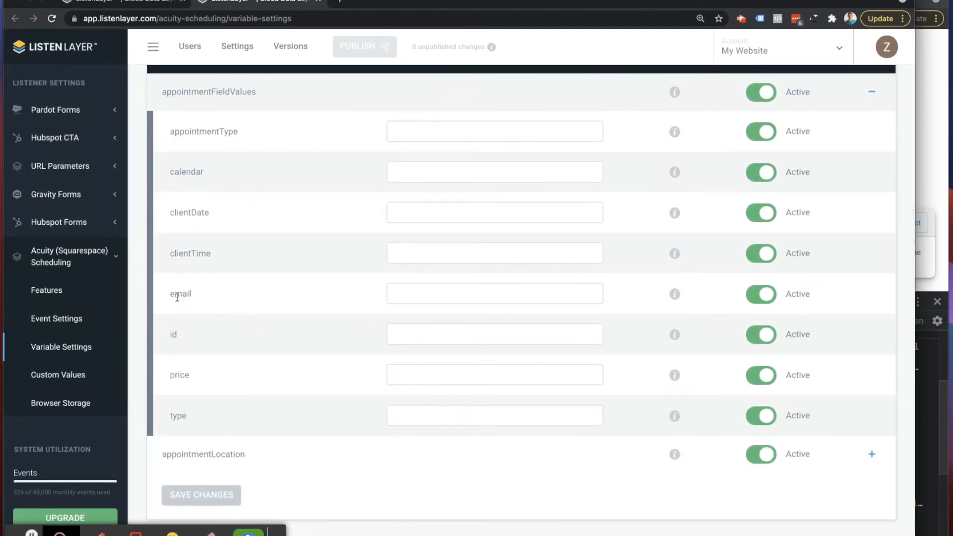
pyautogui.click(675, 294)
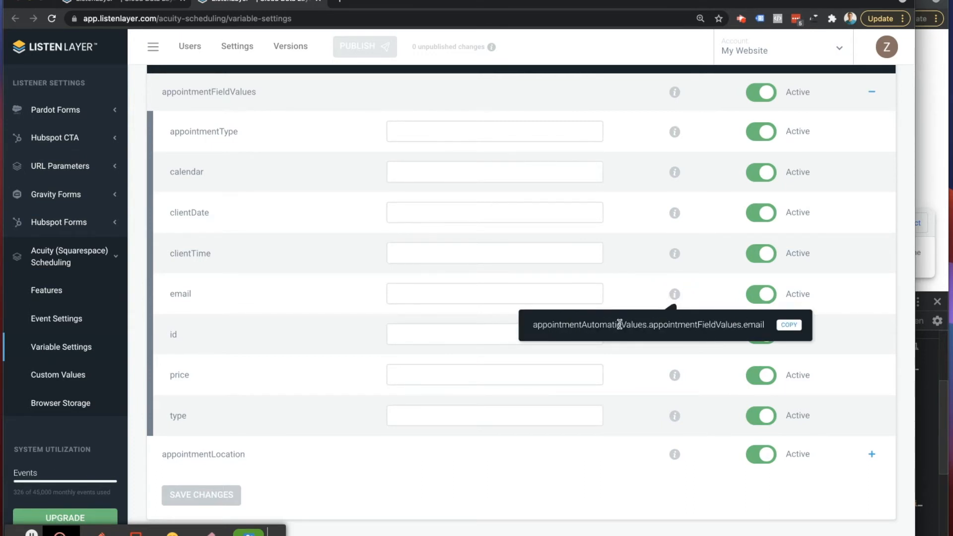
pyautogui.moveTo(533, 324); pyautogui.dragTo(774, 330)
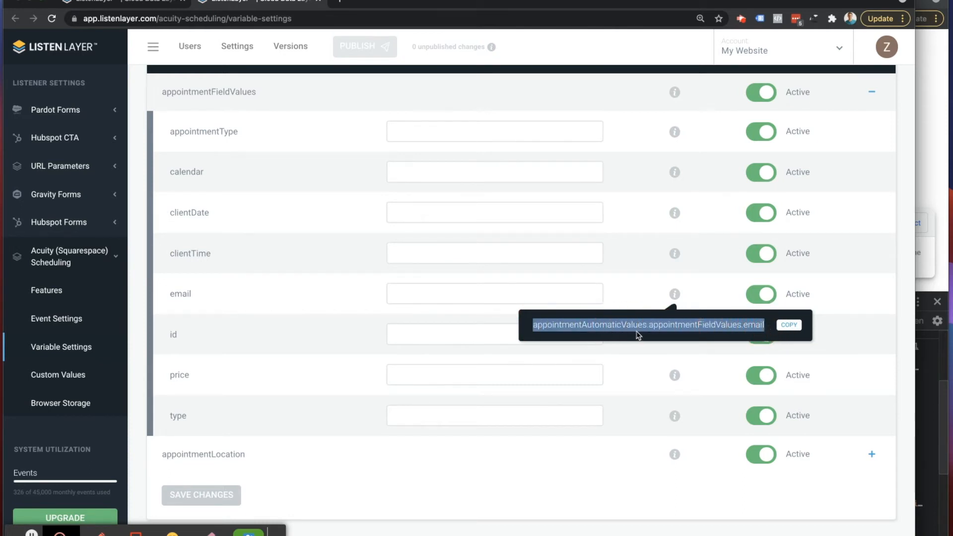
pyautogui.click(417, 294)
pyautogui.scroll(3, 416, 290)
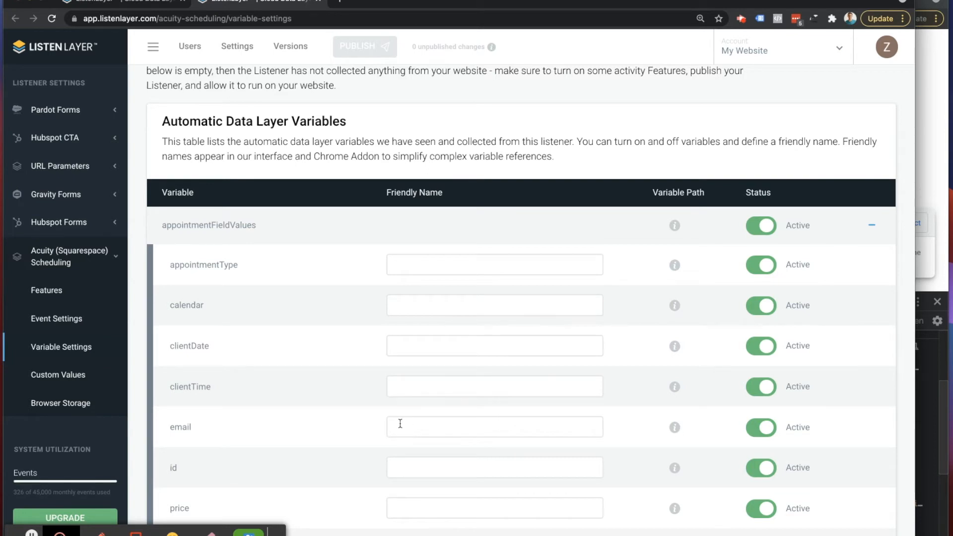
# Step: Return to the rule and set its condition to appointmentAutomaticValues.appointmentFieldValues.email contains "test", then save it and proceed to the custom variables
pyautogui.click(95, 3)
pyautogui.click(367, 321)
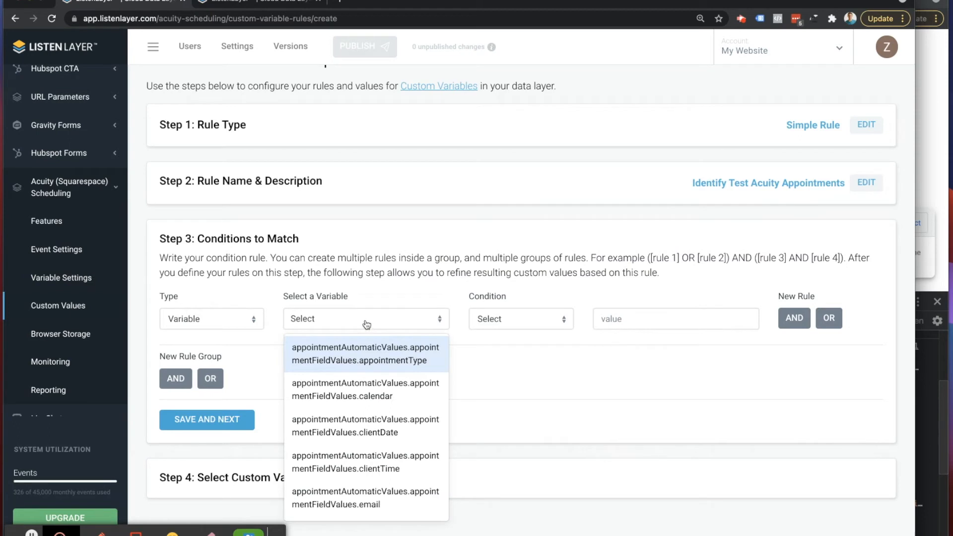
pyautogui.hotkey('ctrl', 'v')
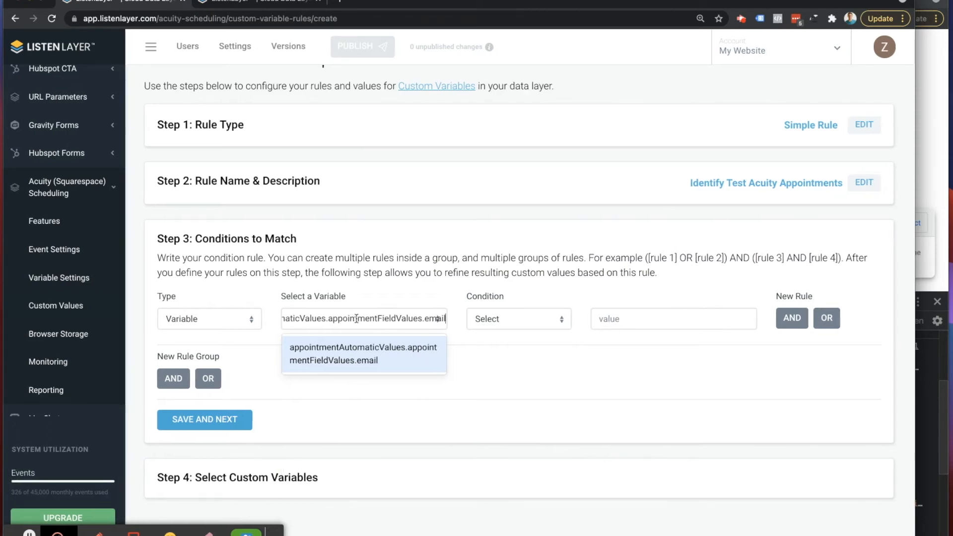
pyautogui.click(336, 354)
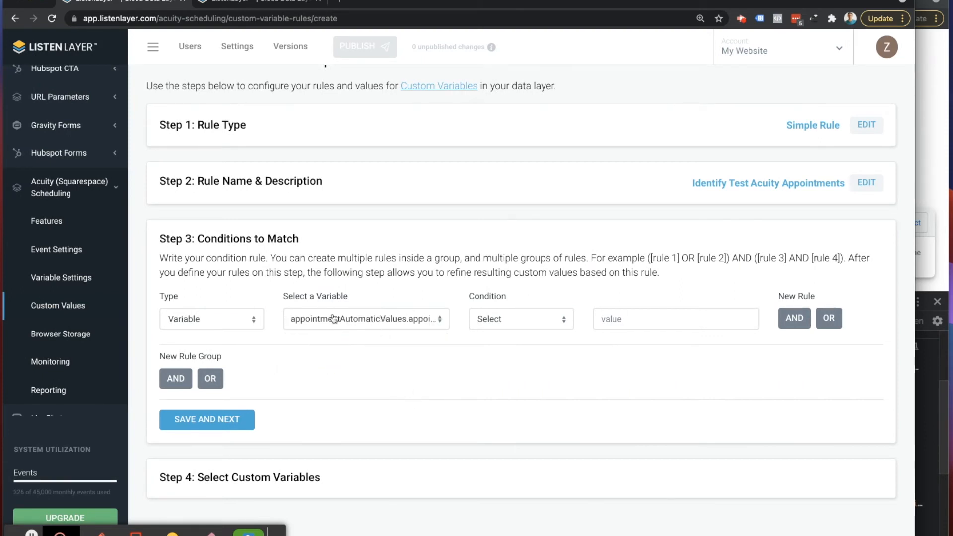
pyautogui.click(513, 320)
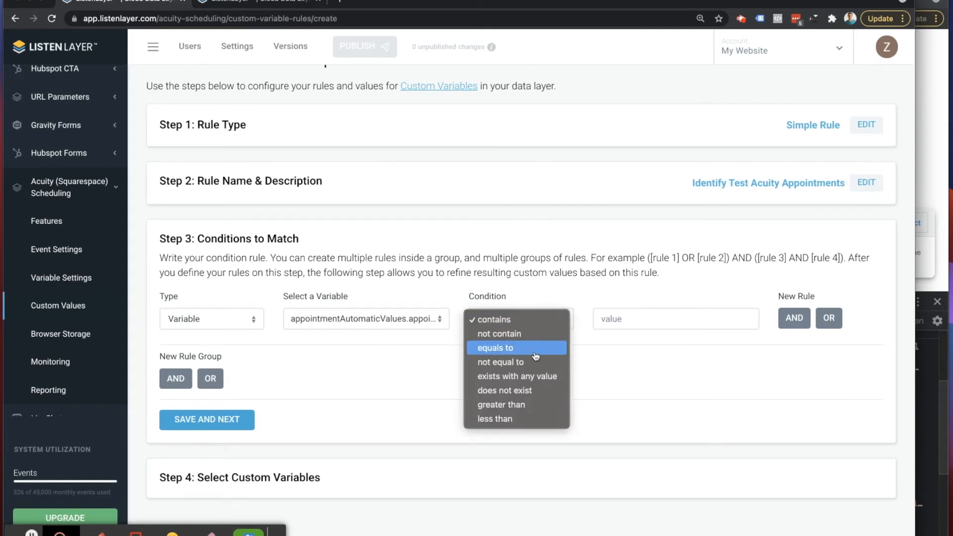
pyautogui.click(608, 320)
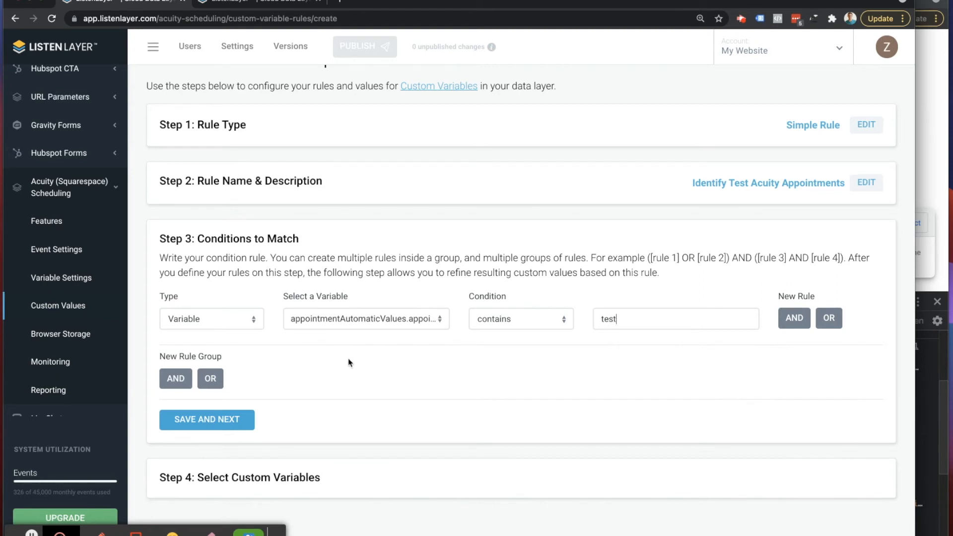
pyautogui.click(245, 420)
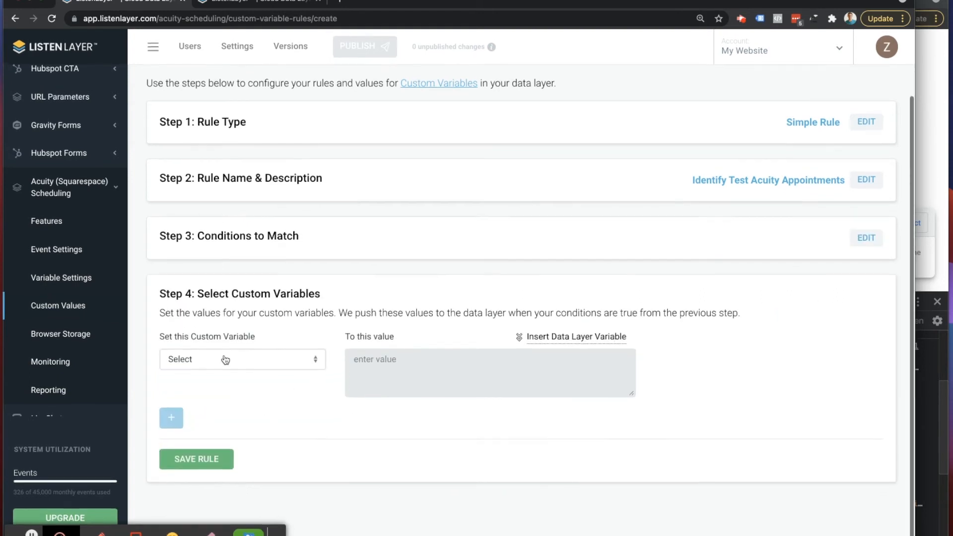
# Step: Set the custom variable testConversion to the value "yes" for appointments that match the rule
pyautogui.click(225, 360)
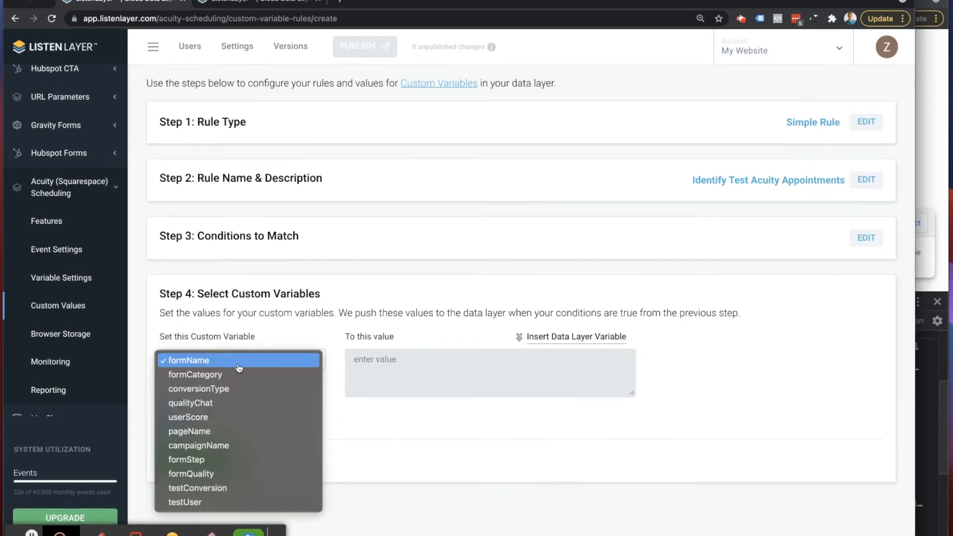
pyautogui.click(209, 493)
pyautogui.click(383, 366)
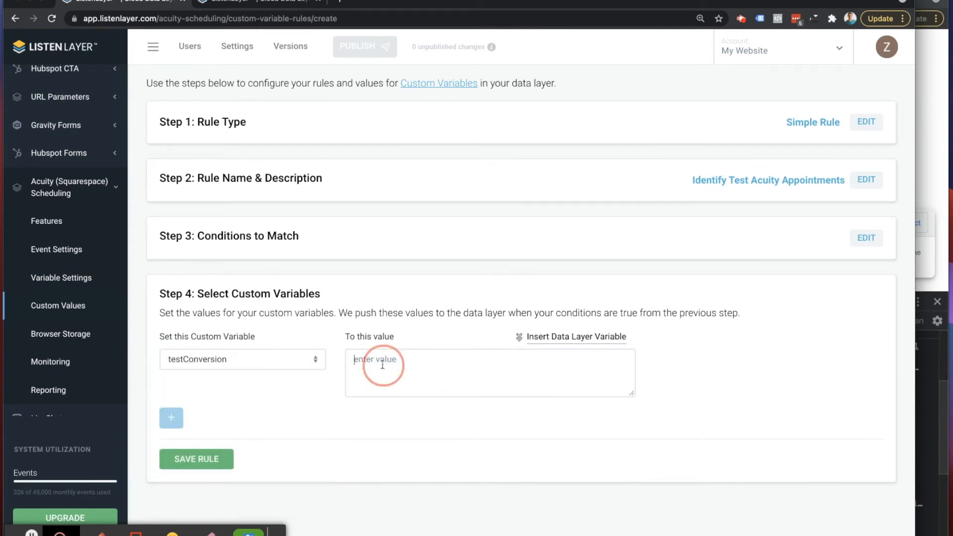
pyautogui.write('yes')
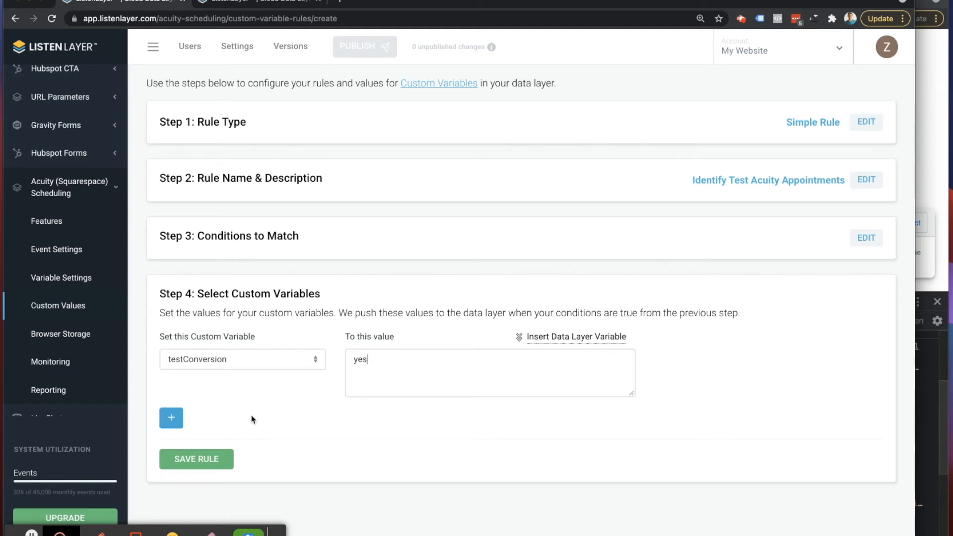
# Step: Add a second custom variable to the rule, testUser, with the value "yes"
pyautogui.click(165, 422)
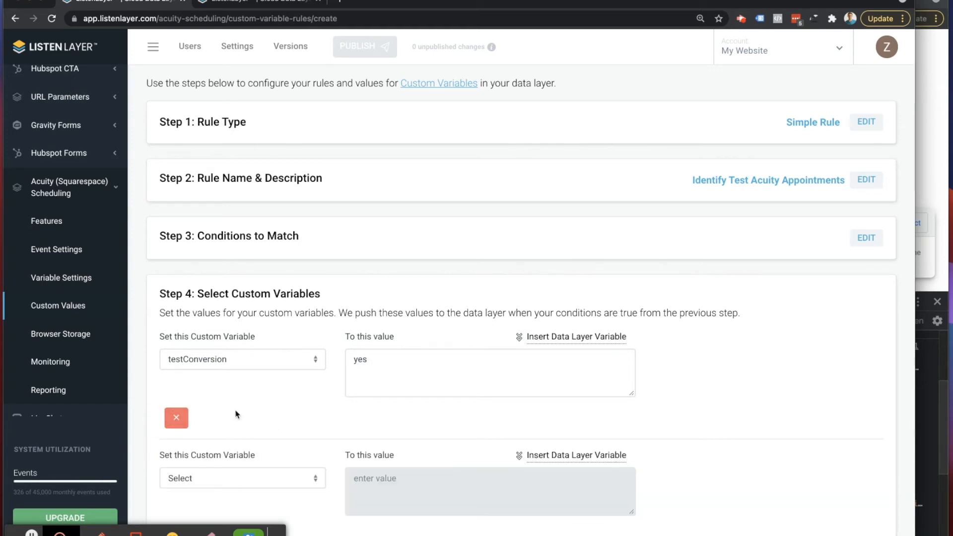
pyautogui.scroll(-3, 233, 412)
pyautogui.click(209, 399)
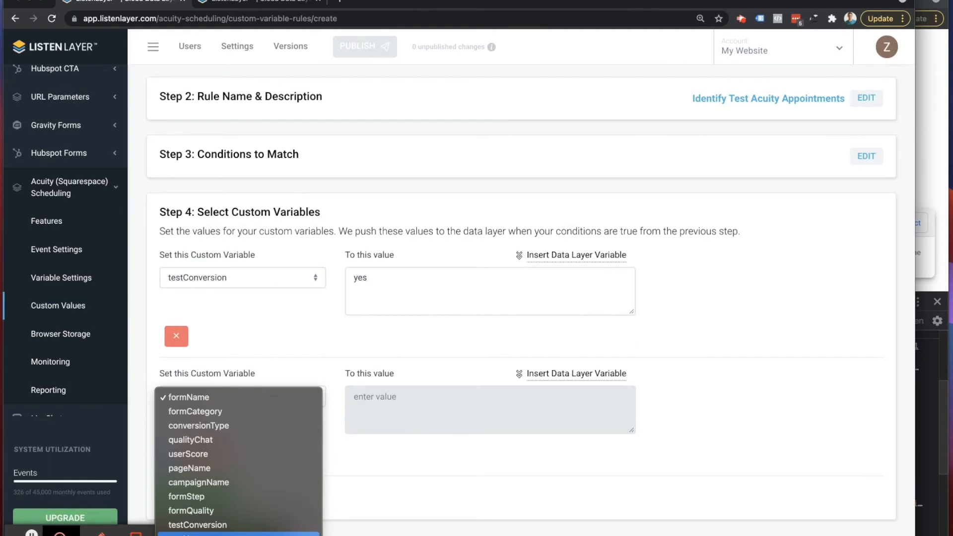
pyautogui.click(209, 533)
pyautogui.click(396, 401)
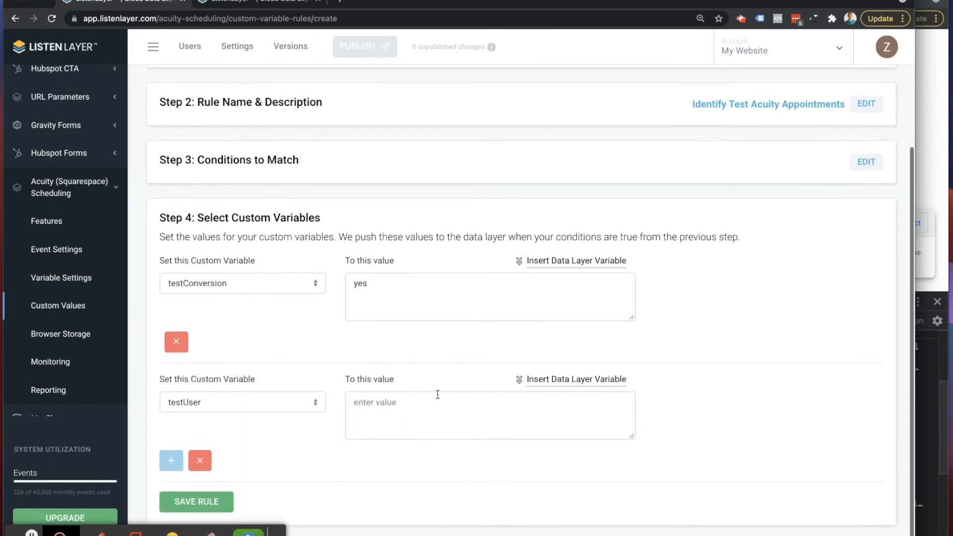
pyautogui.write('yes')
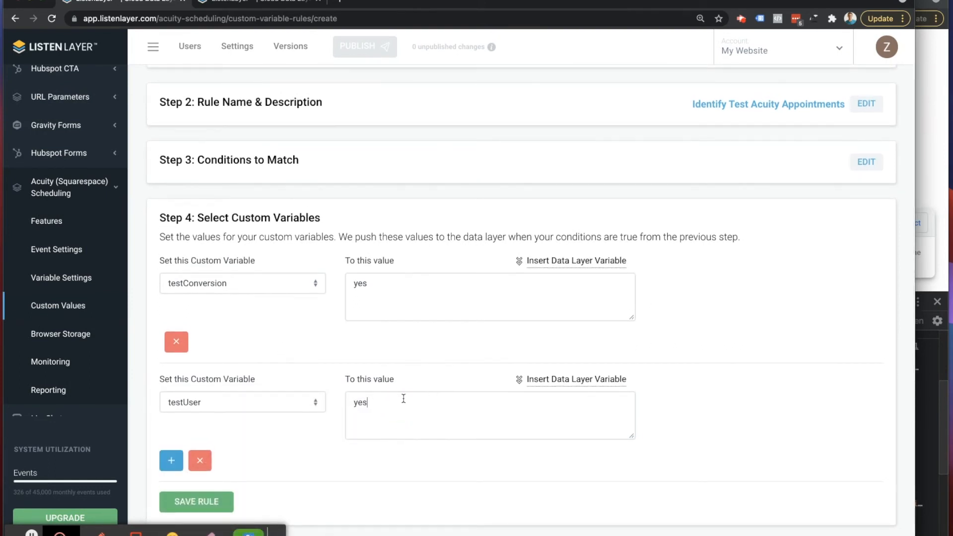
# Step: Look through the data layer variables that can be inserted into the testUser value, and close the list
pyautogui.scroll(2, 404, 398)
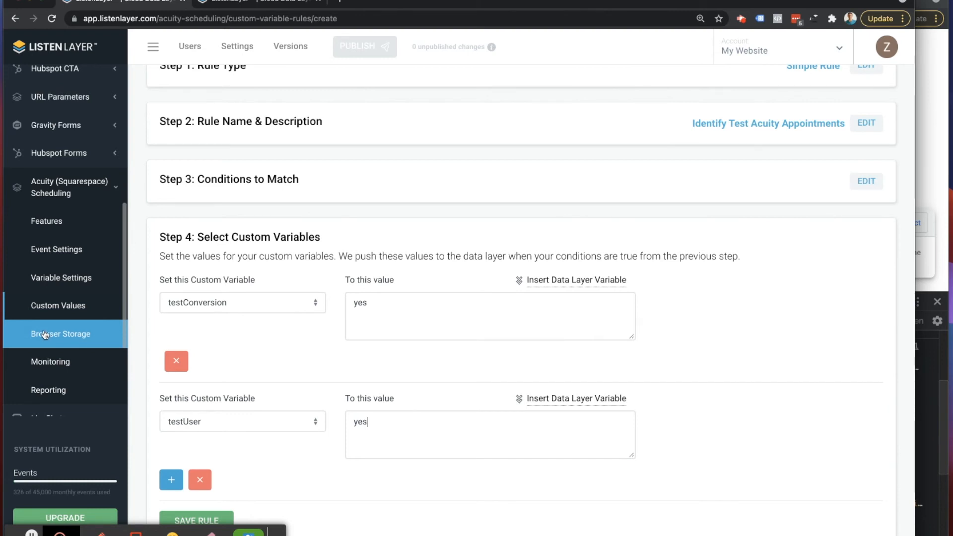
pyautogui.scroll(-1, 289, 393)
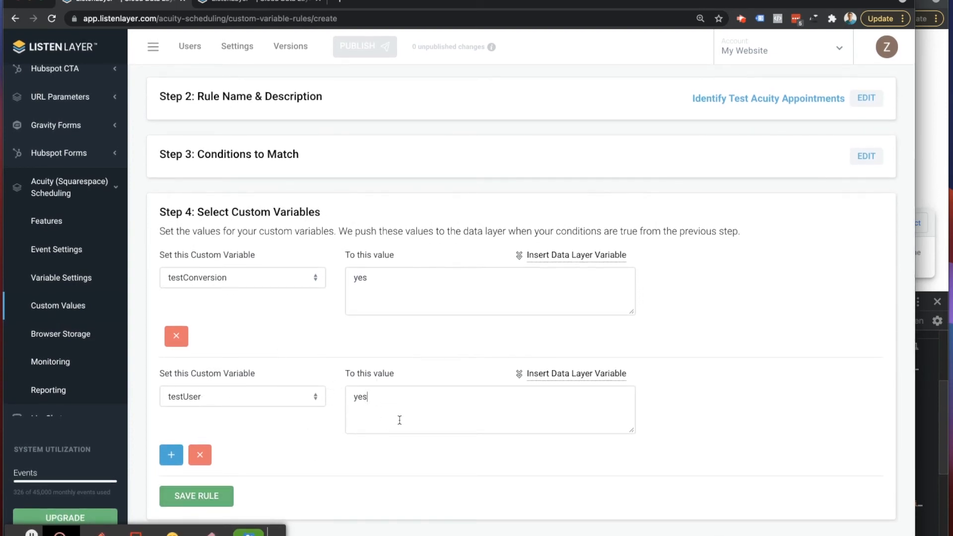
pyautogui.click(556, 375)
pyautogui.scroll(-4, 484, 452)
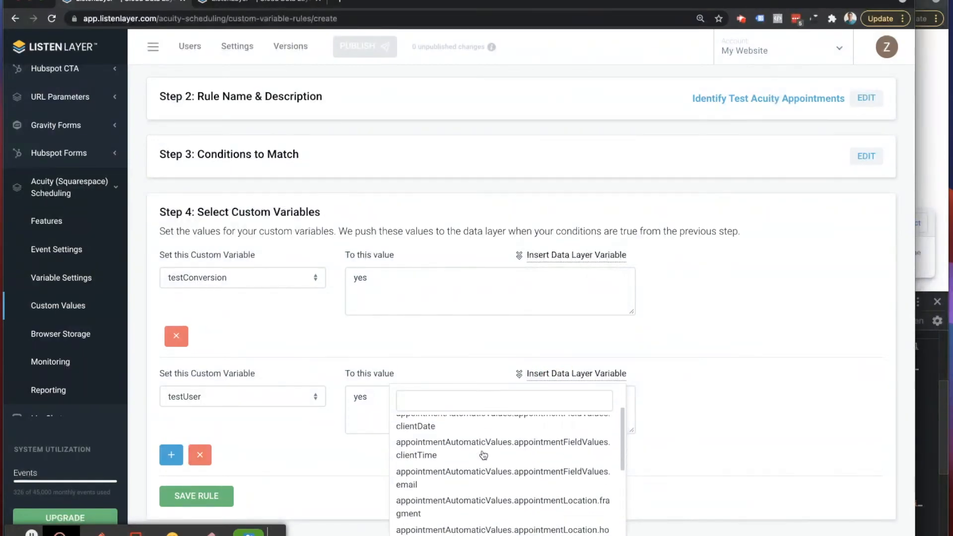
pyautogui.scroll(-1, 480, 454)
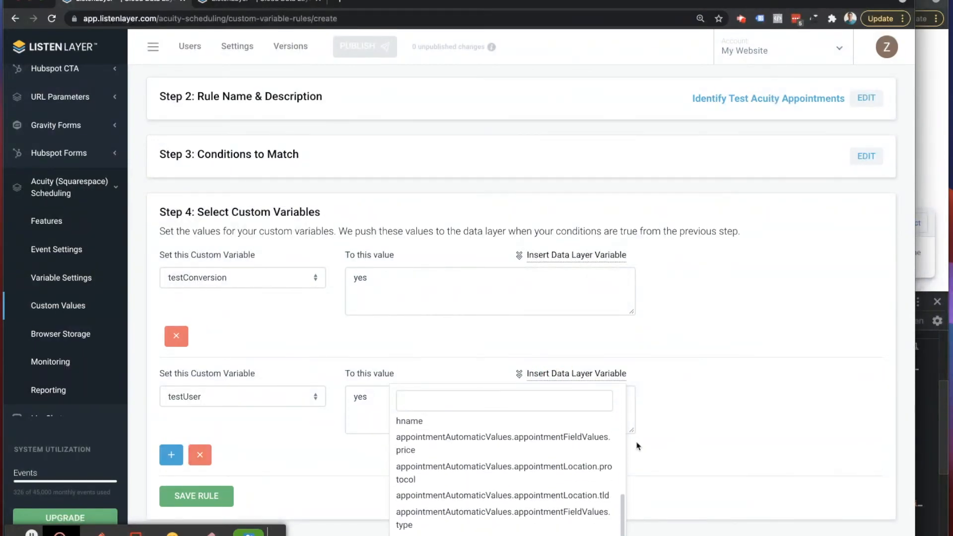
pyautogui.click(685, 444)
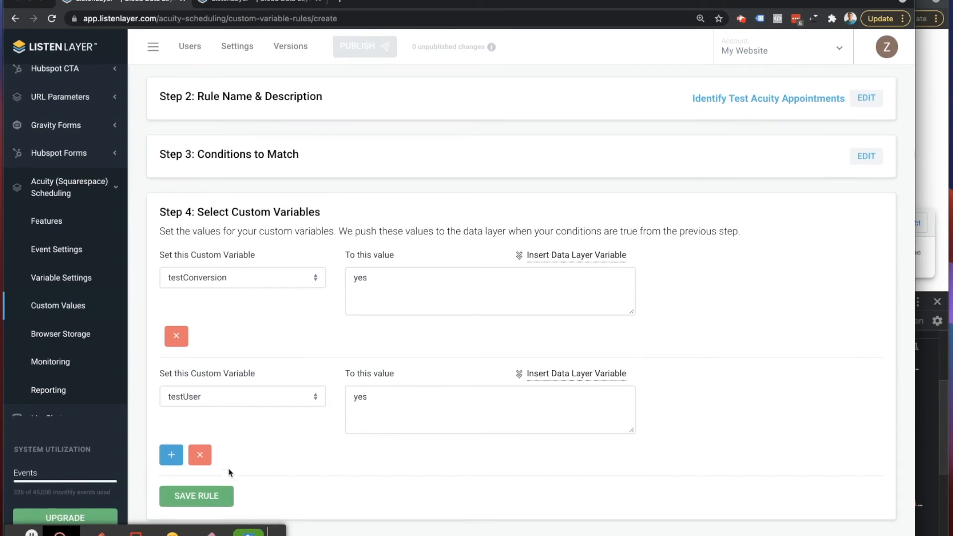
# Step: Save the new rule and publish the changes as a version named "Test User"
pyautogui.click(218, 496)
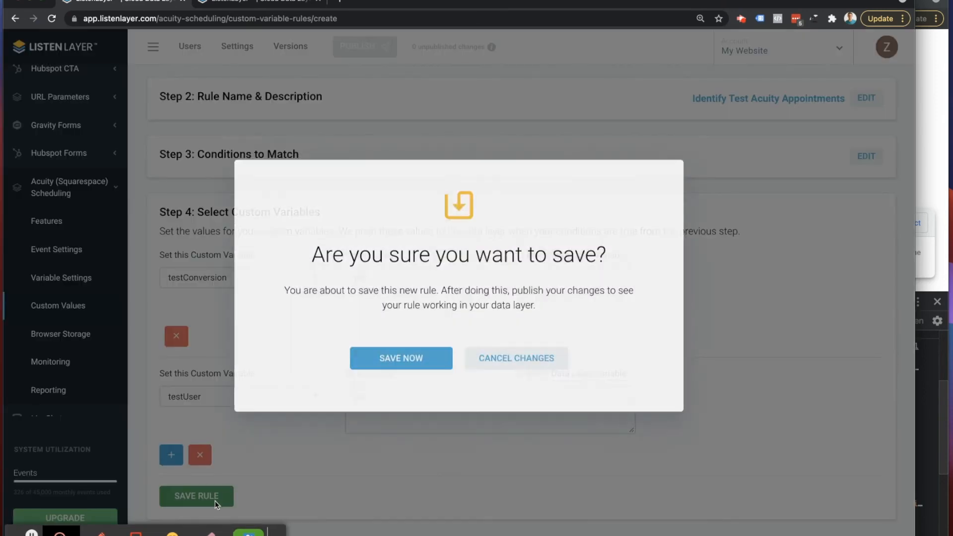
pyautogui.click(409, 373)
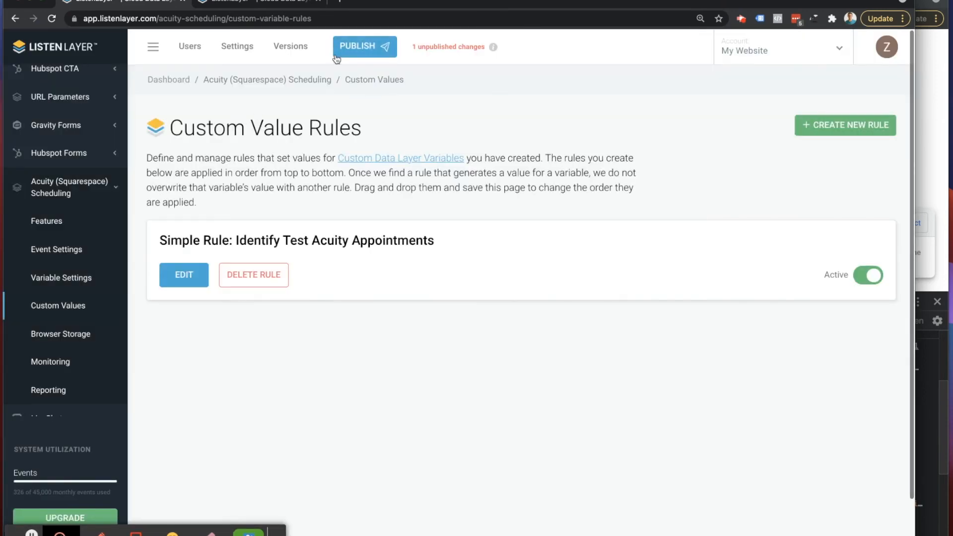
pyautogui.click(357, 52)
pyautogui.click(385, 164)
pyautogui.write('Test User')
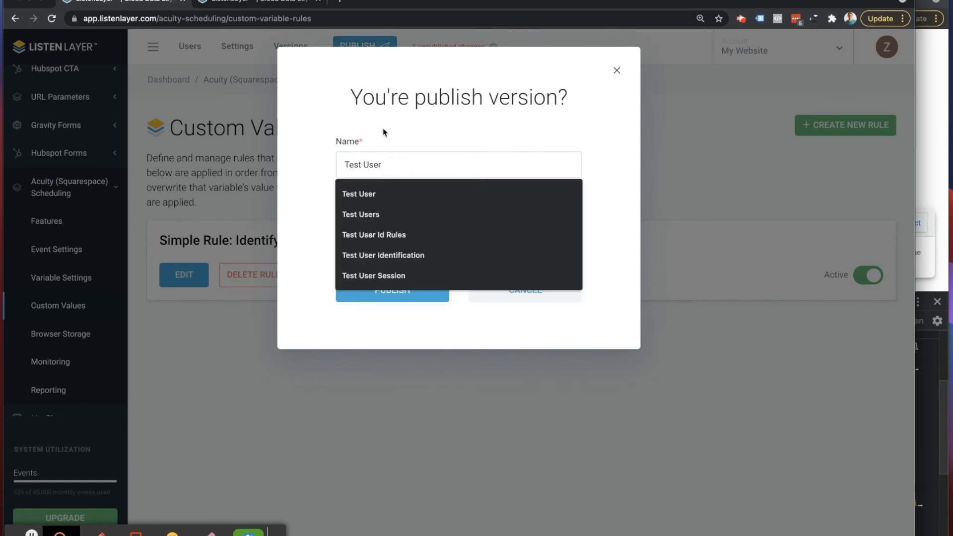
pyautogui.click(381, 291)
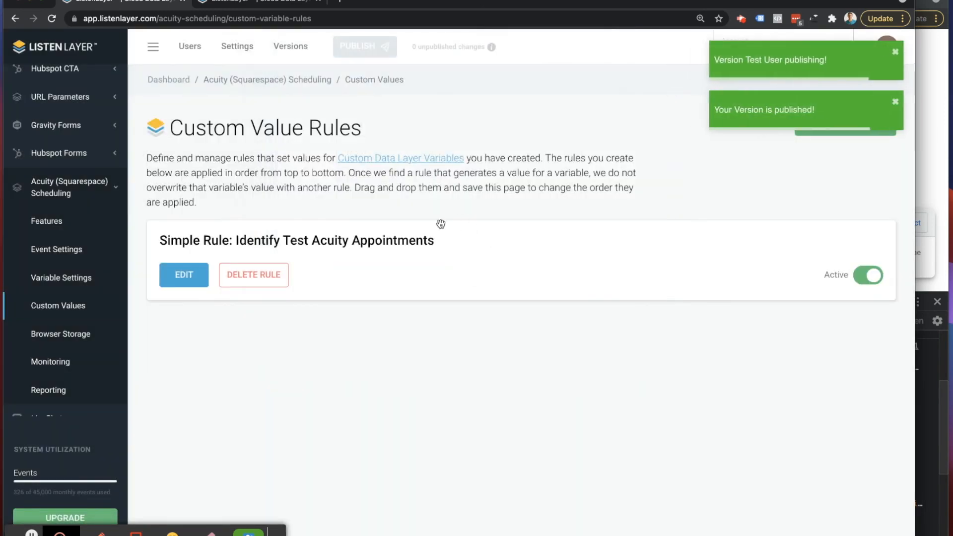
# Step: Switch to the Acuity demo page, reload it, and expand the logged account configuration object in the console
pyautogui.click(933, 87)
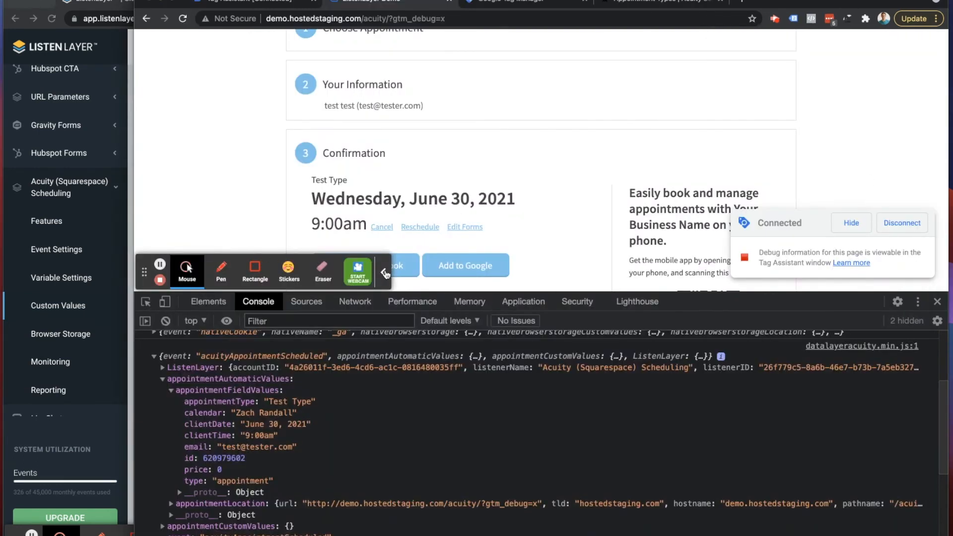
pyautogui.click(385, 272)
pyautogui.rightClick(183, 19)
pyautogui.click(193, 72)
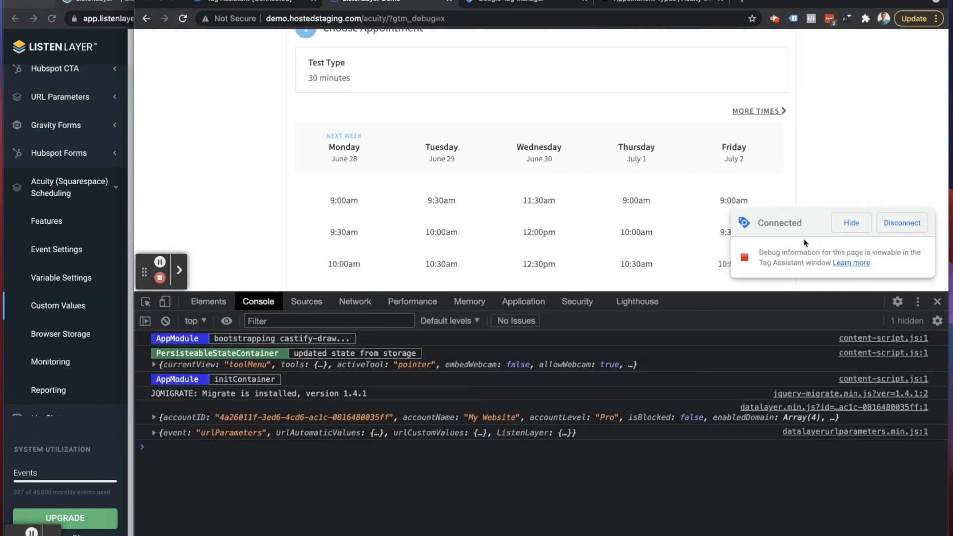
pyautogui.click(154, 418)
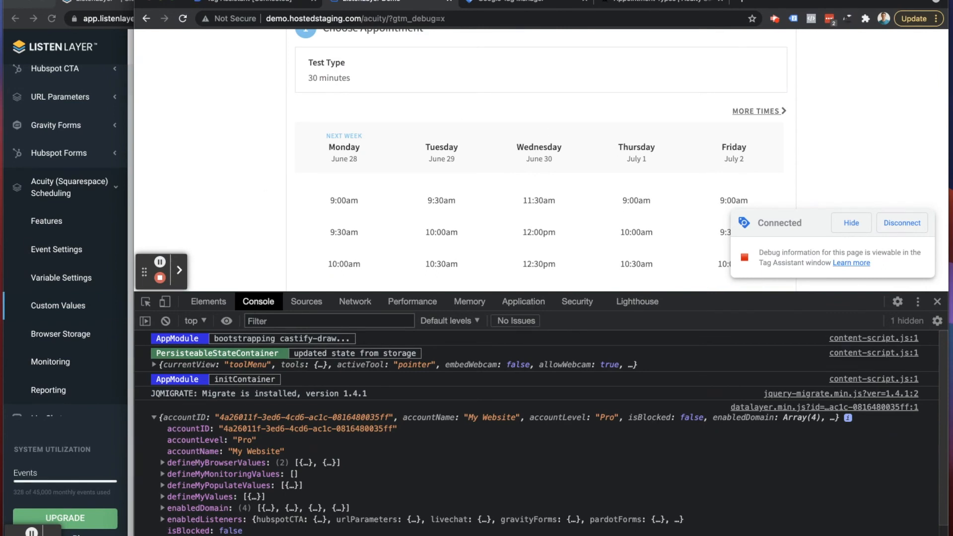
# Step: Shrink the console to enlarge the booking page and choose the Wednesday, June 30, 11:30am slot for the Test Type appointment
pyautogui.scroll(3, 239, 175)
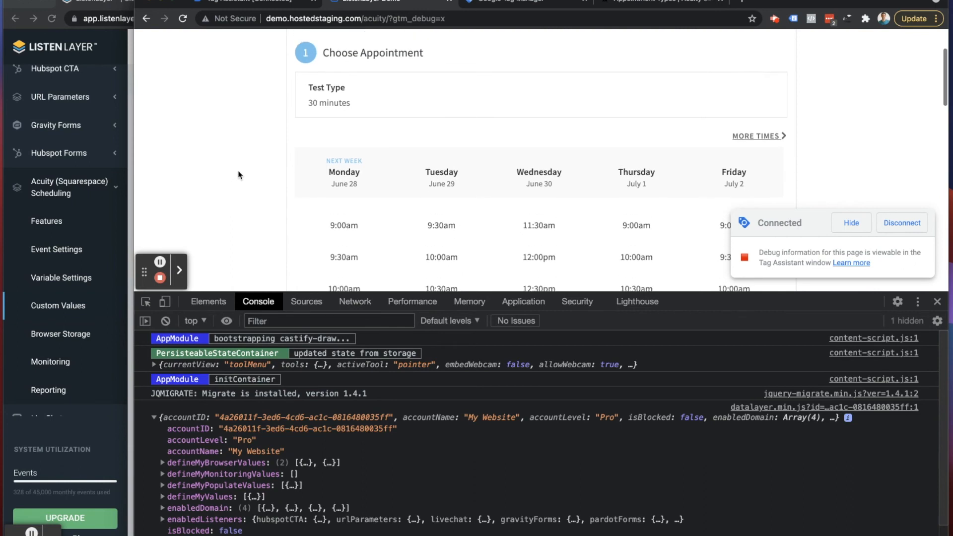
pyautogui.scroll(1, 239, 175)
pyautogui.moveTo(670, 292); pyautogui.dragTo(665, 394)
pyautogui.scroll(-3, 364, 162)
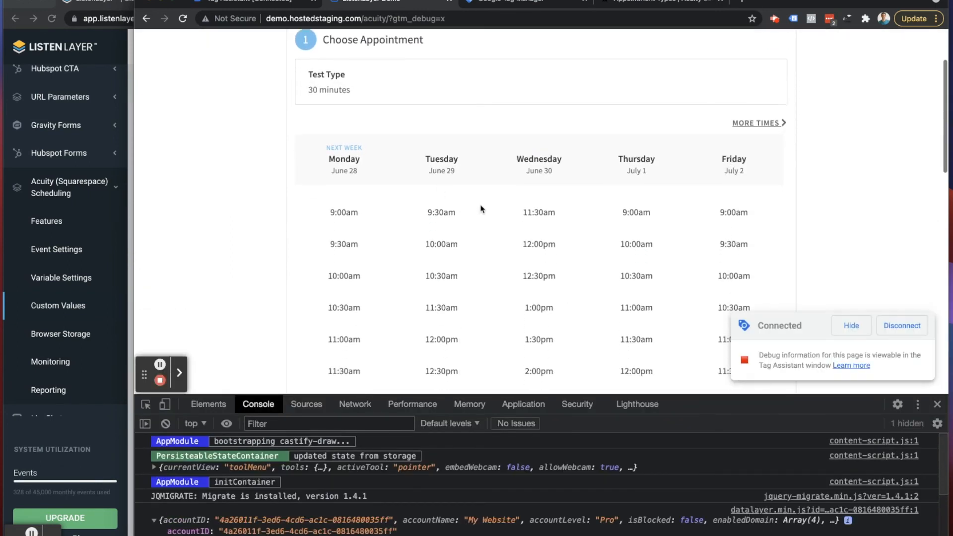
pyautogui.click(534, 219)
pyautogui.click(542, 254)
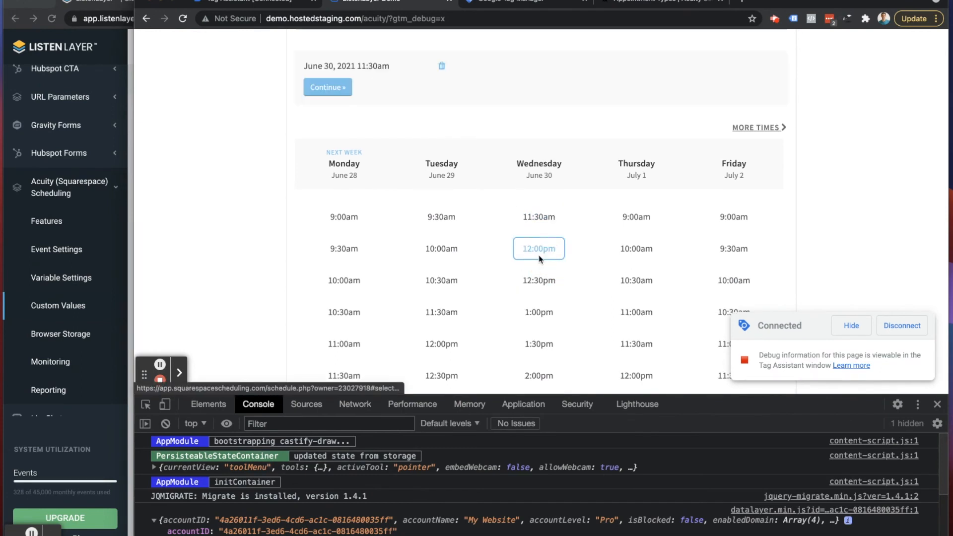
pyautogui.scroll(-10, 543, 256)
pyautogui.scroll(10, 468, 229)
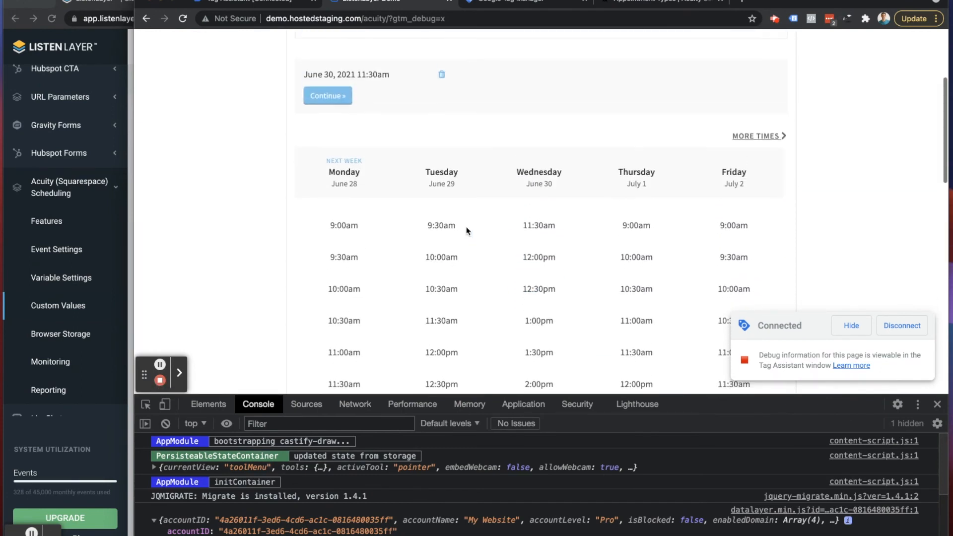
# Step: Continue to the booking details, answer Question 1 with "test" and Question 2 with First, and complete the appointment
pyautogui.click(323, 144)
pyautogui.scroll(-2, 324, 221)
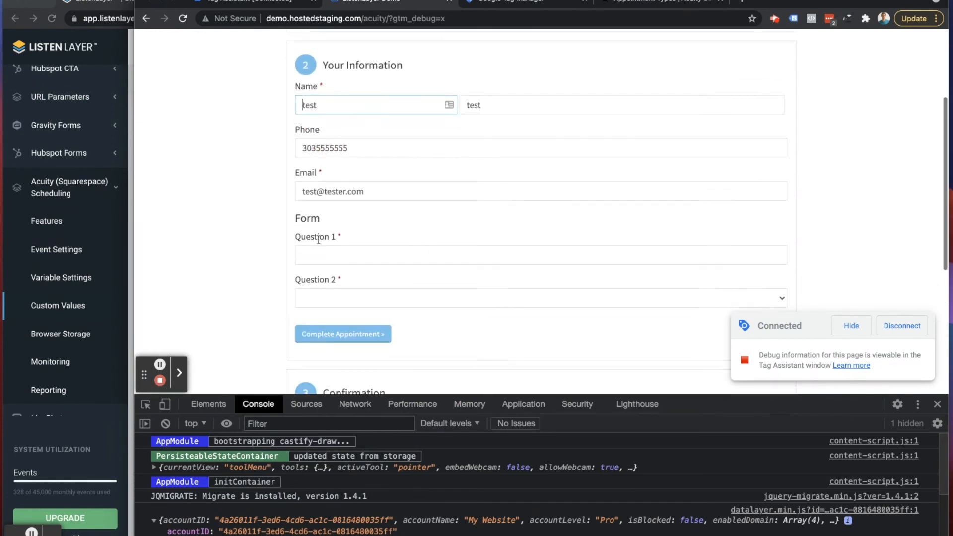
pyautogui.click(324, 222)
pyautogui.click(324, 244)
pyautogui.click(325, 262)
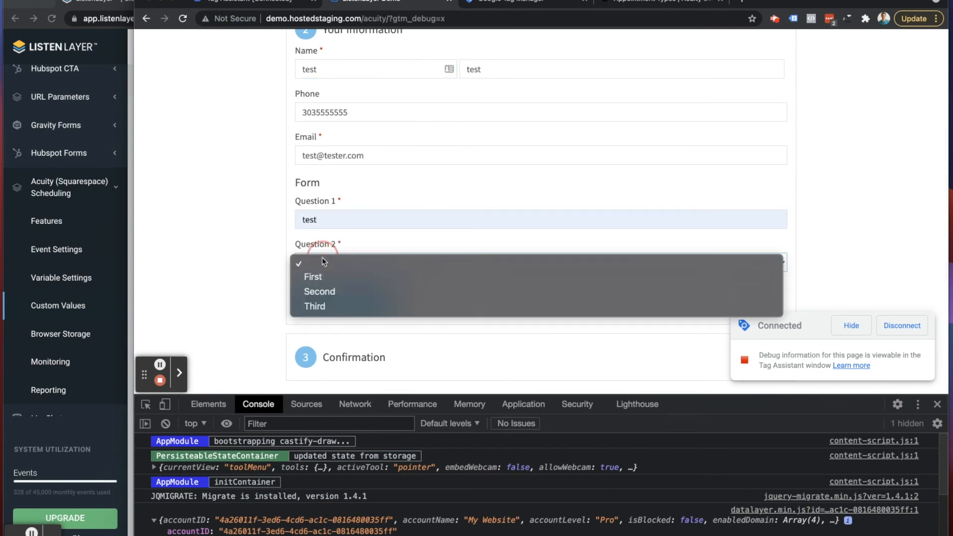
pyautogui.click(320, 277)
pyautogui.scroll(-1, 320, 313)
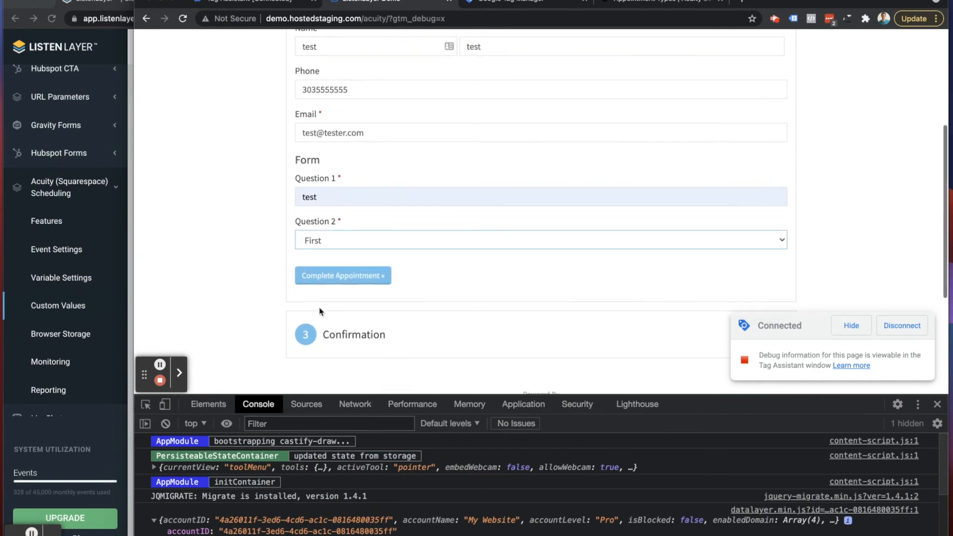
pyautogui.click(336, 279)
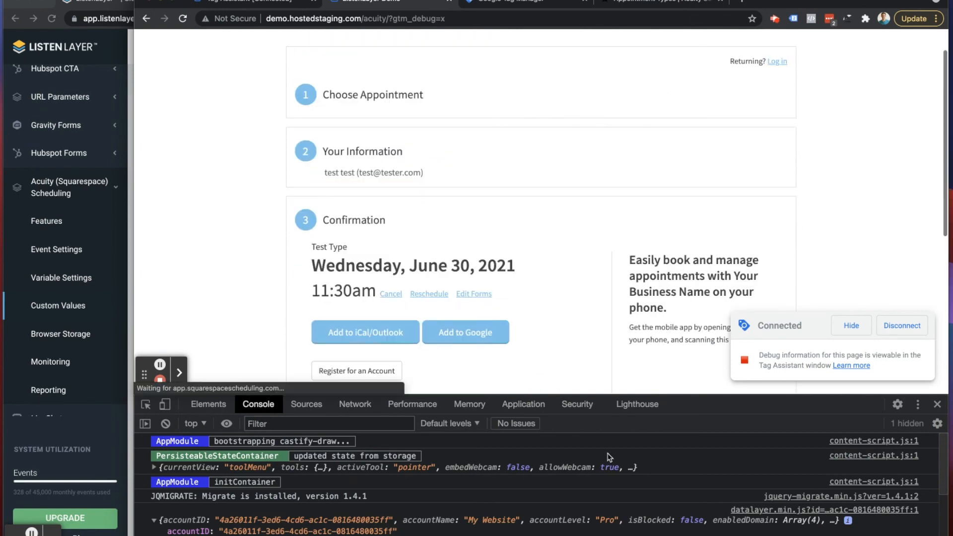
# Step: Enlarge the console and expand the logged acuityAppointmentScheduled event to check its appointmentCustomValues
pyautogui.moveTo(683, 395); pyautogui.dragTo(645, 232)
pyautogui.scroll(-1, 326, 452)
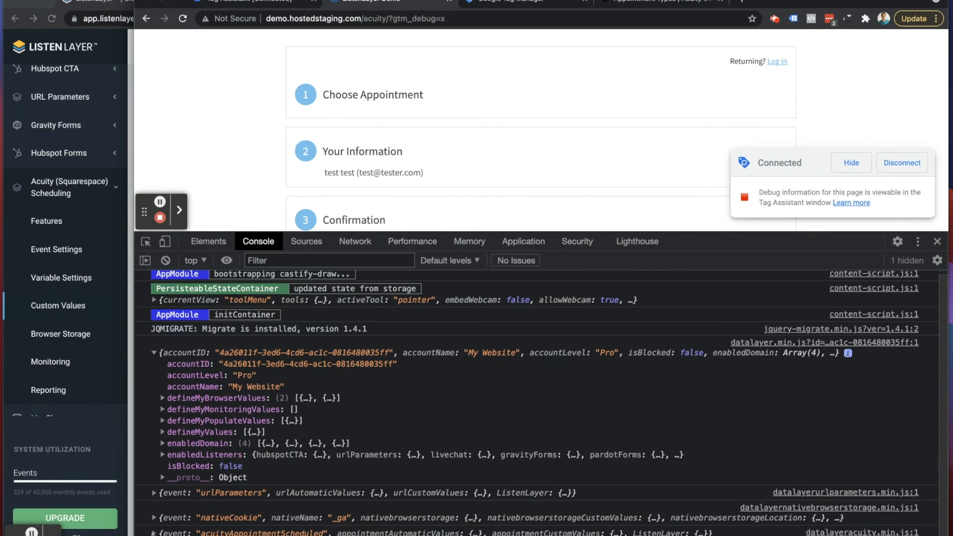
pyautogui.click(224, 532)
pyautogui.scroll(-3, 225, 502)
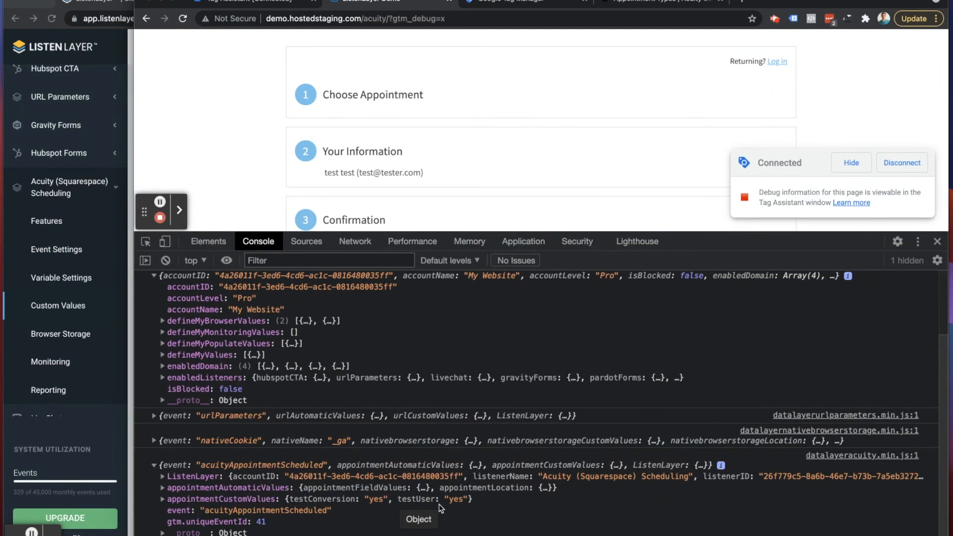
# Step: Switch to Tag Assistant, open the newest acuityAppointmentScheduled event, and examine the appointmentCustomValues line in its expanded API call
pyautogui.click(93, 426)
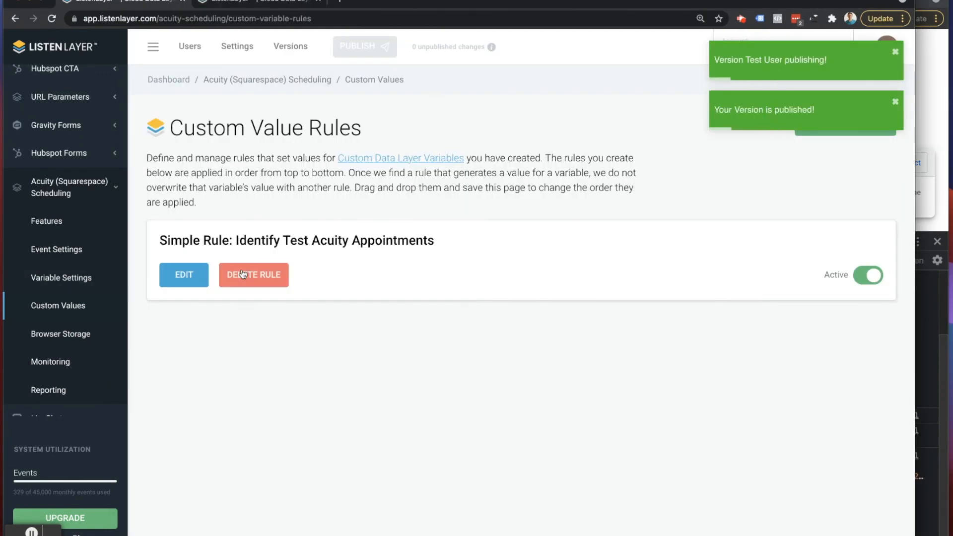
pyautogui.click(930, 300)
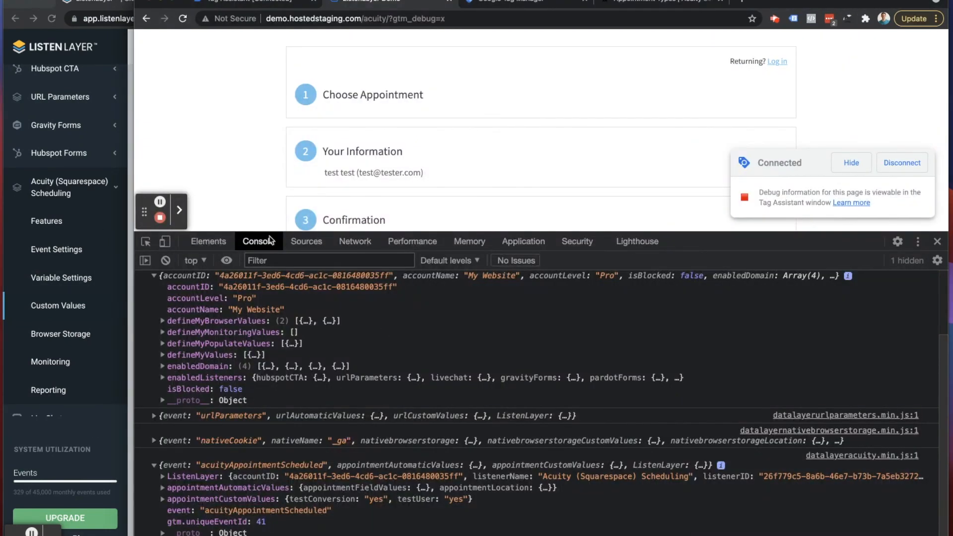
pyautogui.click(241, 3)
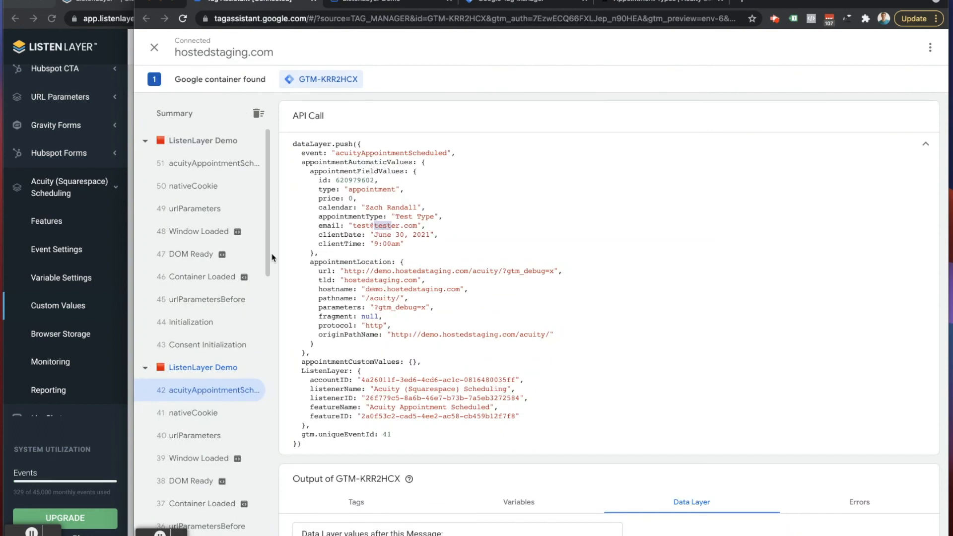
pyautogui.click(193, 164)
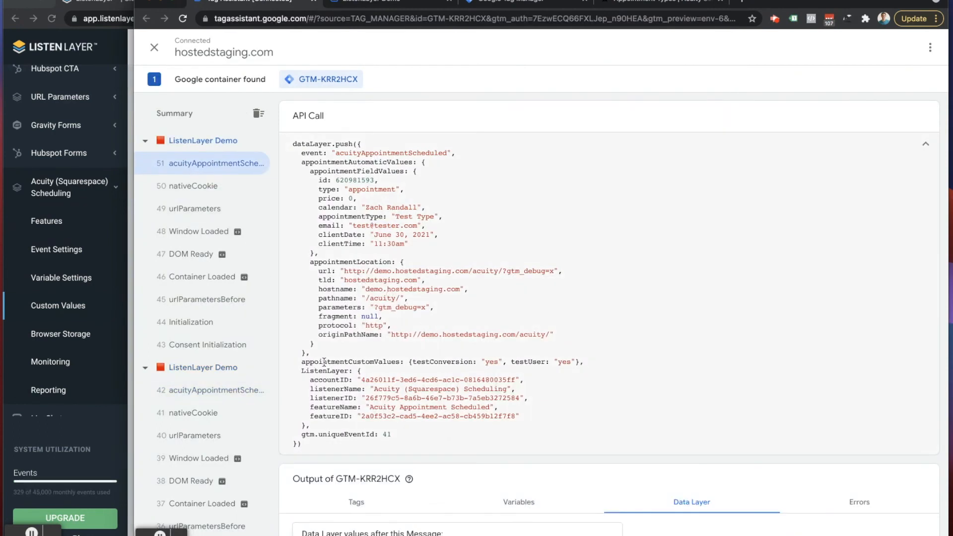
pyautogui.moveTo(301, 364); pyautogui.dragTo(592, 364)
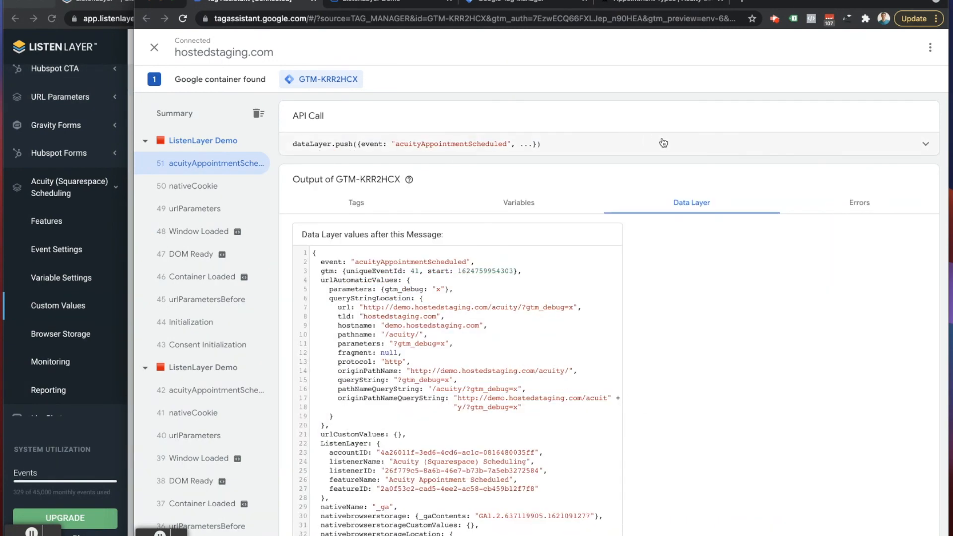
pyautogui.click(638, 145)
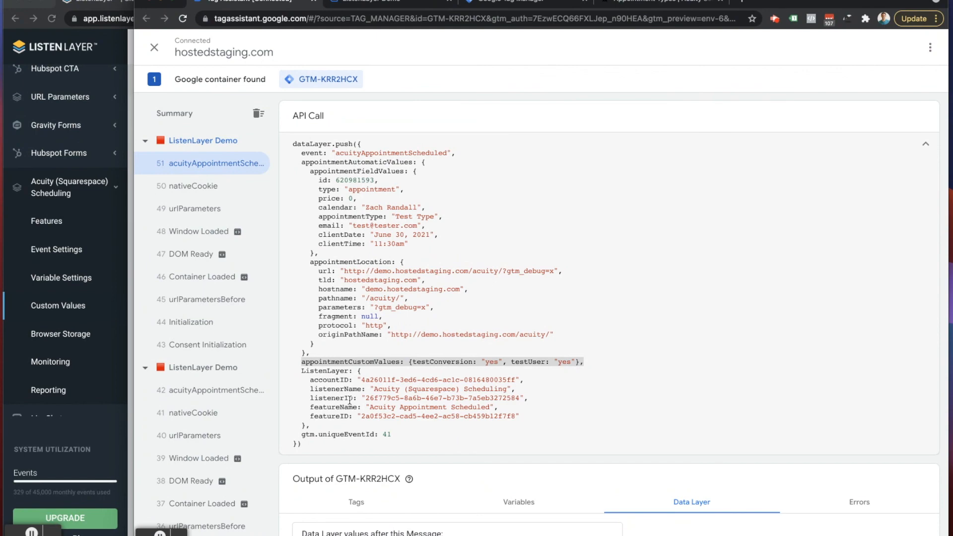